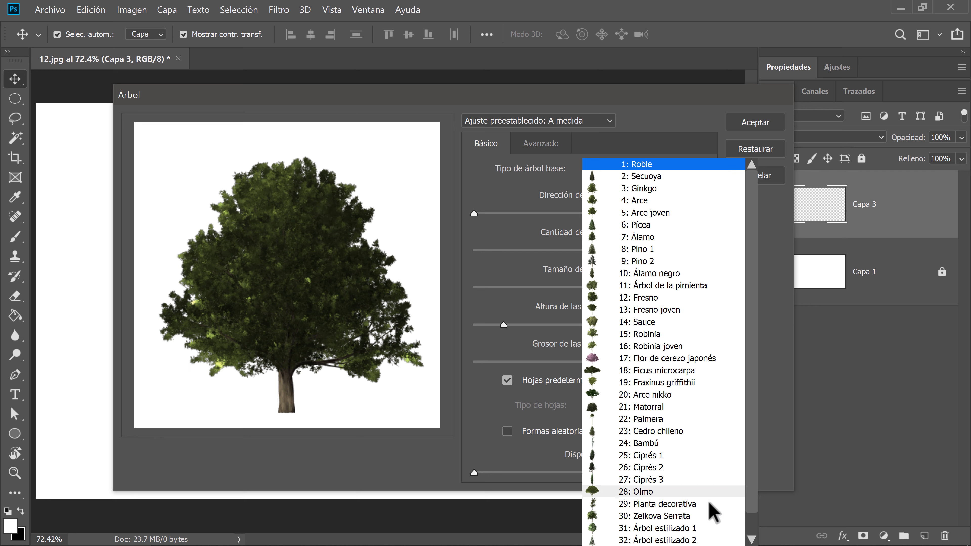
Choose Olmo as the base tree type, try light directions of 66 and 139, and set the light direction back to 0.
{"action": "left_click", "coordinate": [650, 493]}
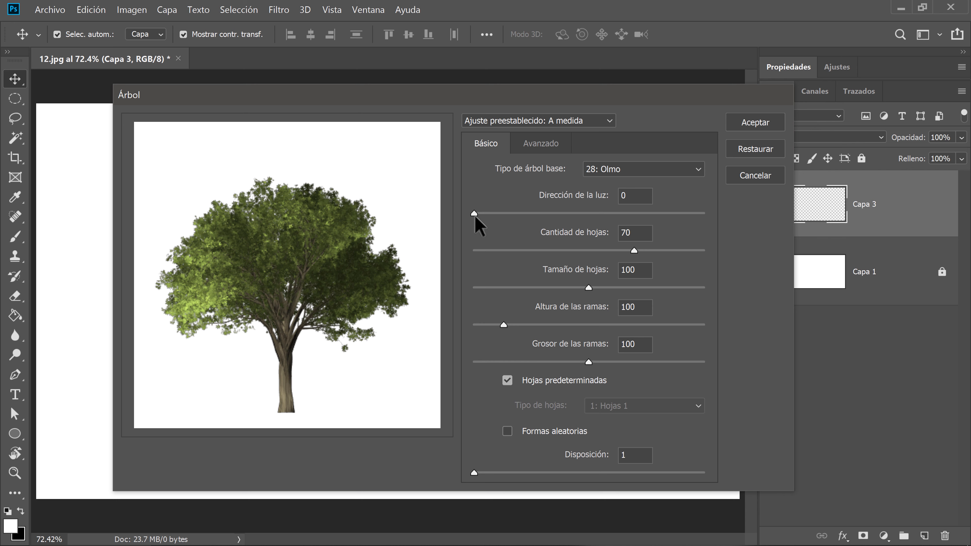
{"action": "left_click_drag", "start_coordinate": [485, 215], "coordinate": [560, 215]}
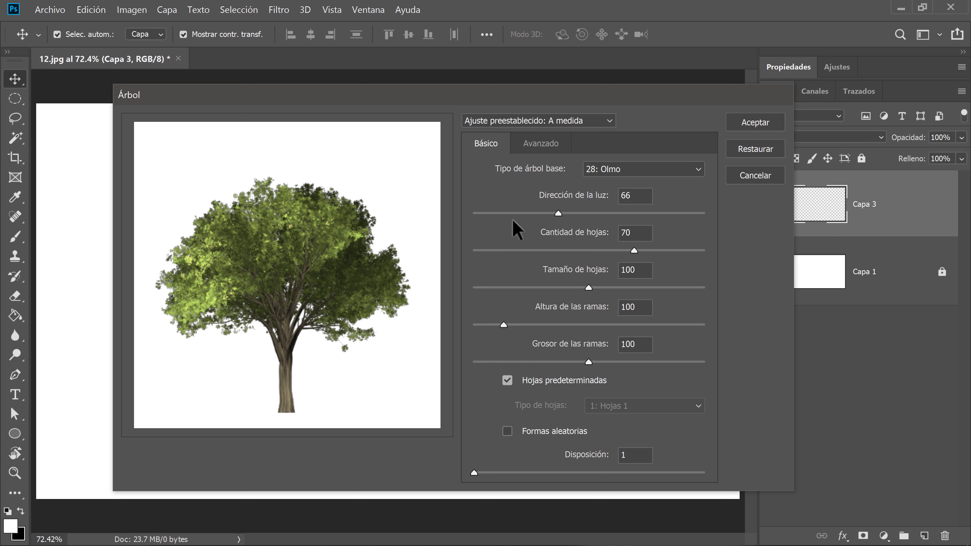
{"action": "left_click_drag", "start_coordinate": [558, 213], "coordinate": [650, 213]}
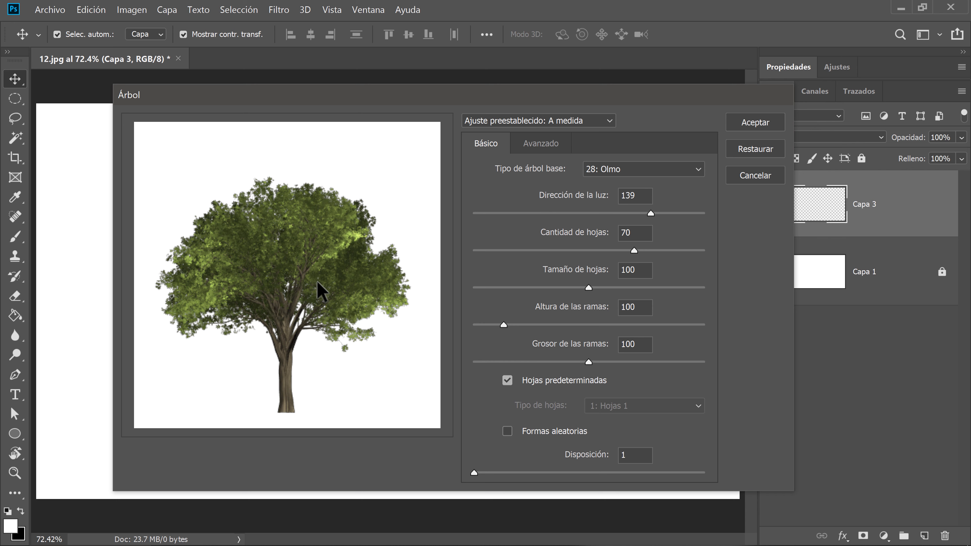
{"action": "left_click_drag", "start_coordinate": [648, 214], "coordinate": [448, 219]}
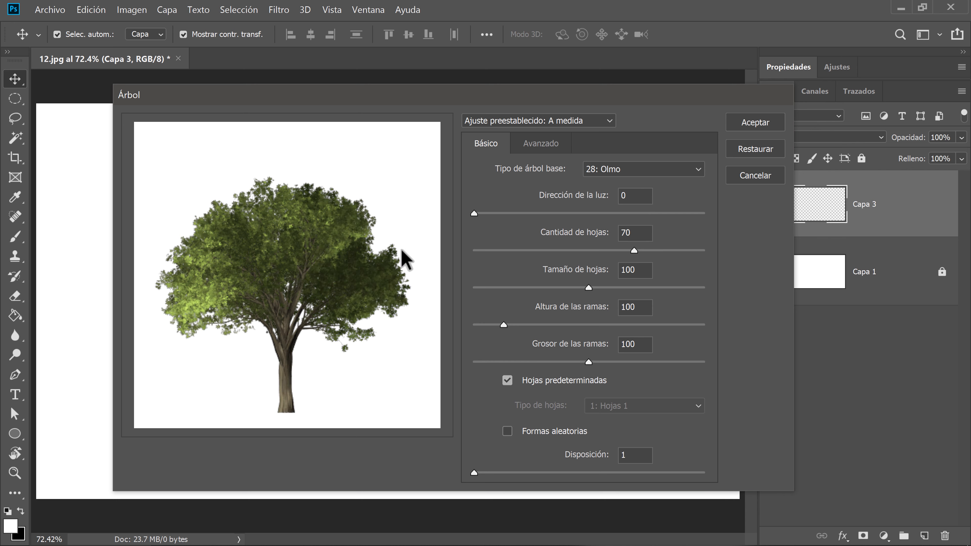
Try leaf amounts from 0 to 100 on the tree and set the amount of leaves to 12.
{"action": "left_click_drag", "start_coordinate": [632, 253], "coordinate": [453, 256]}
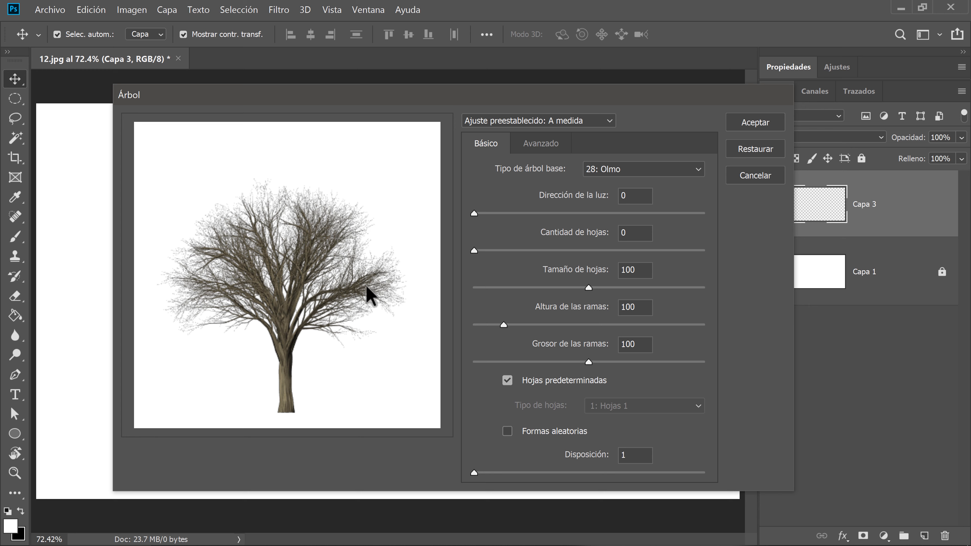
{"action": "left_click_drag", "start_coordinate": [473, 251], "coordinate": [714, 251]}
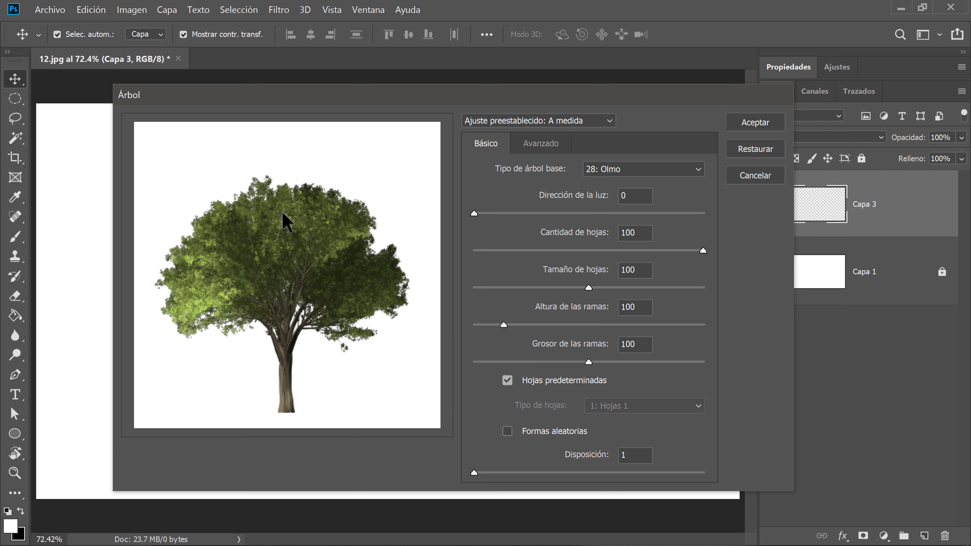
{"action": "left_click_drag", "start_coordinate": [702, 251], "coordinate": [522, 253]}
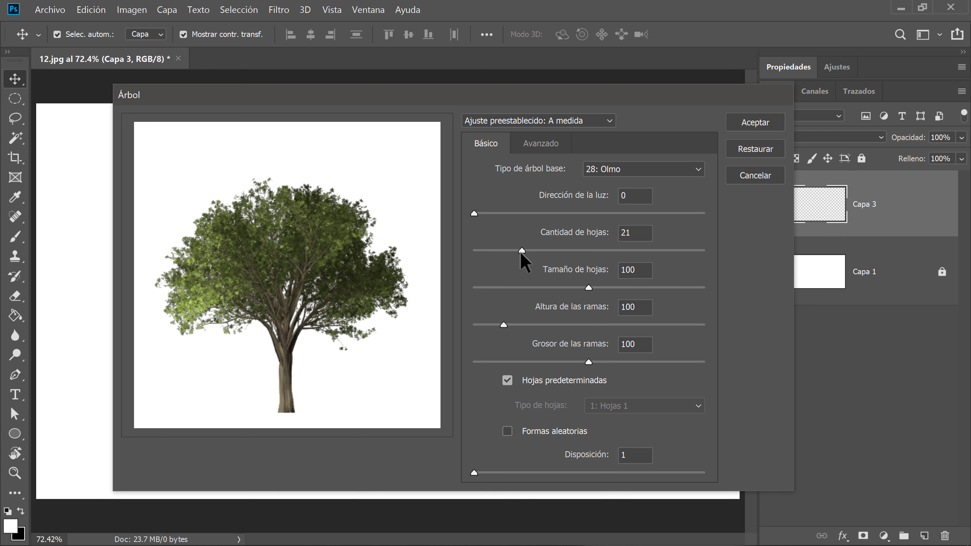
{"action": "left_click_drag", "start_coordinate": [522, 252], "coordinate": [501, 253]}
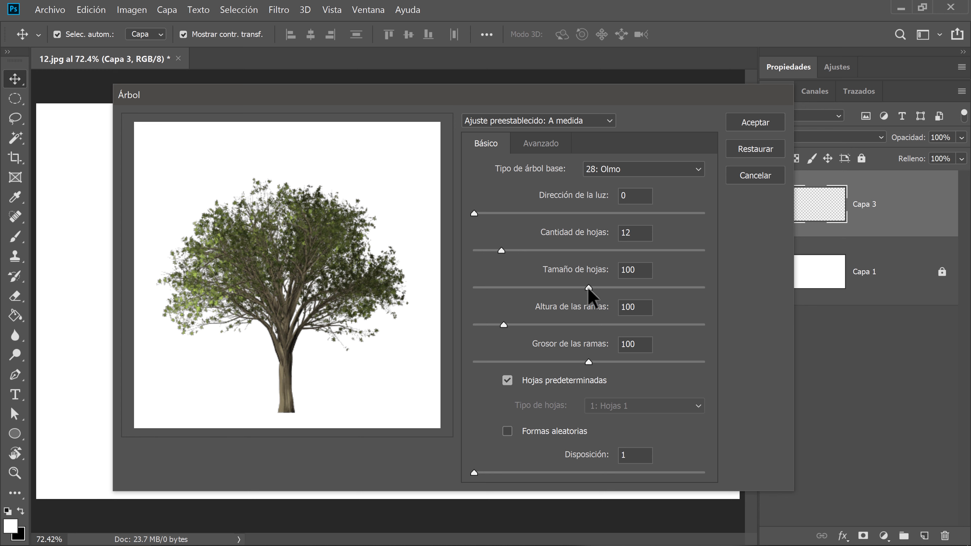
Set the tree's leaf size to 120 and its branch height to 219.
{"action": "left_click_drag", "start_coordinate": [587, 288], "coordinate": [470, 286]}
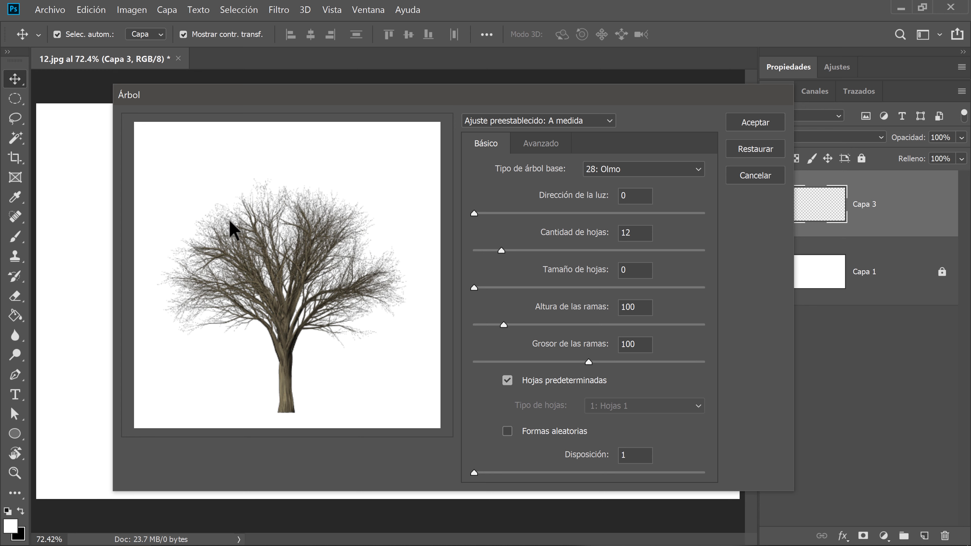
{"action": "left_click_drag", "start_coordinate": [474, 289], "coordinate": [710, 287]}
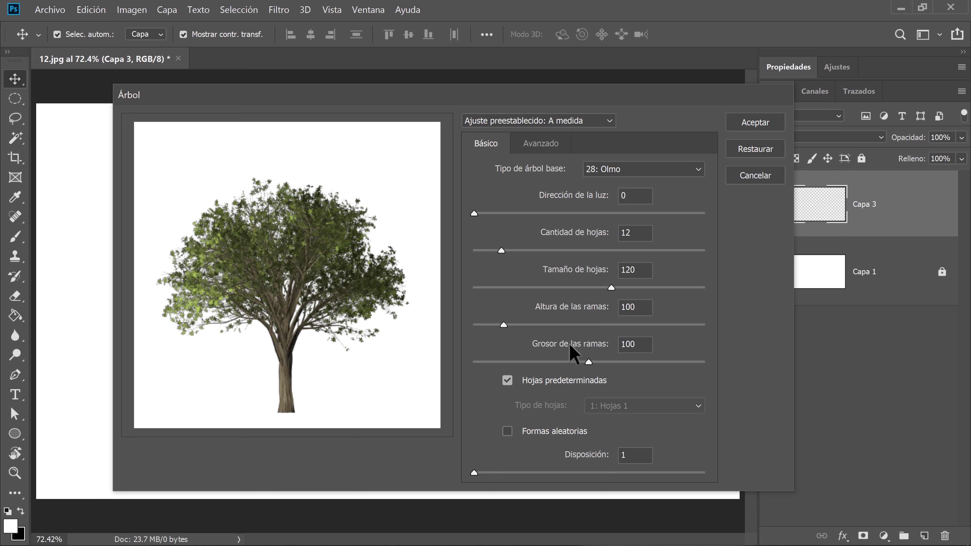
{"action": "left_click_drag", "start_coordinate": [503, 324], "coordinate": [466, 329]}
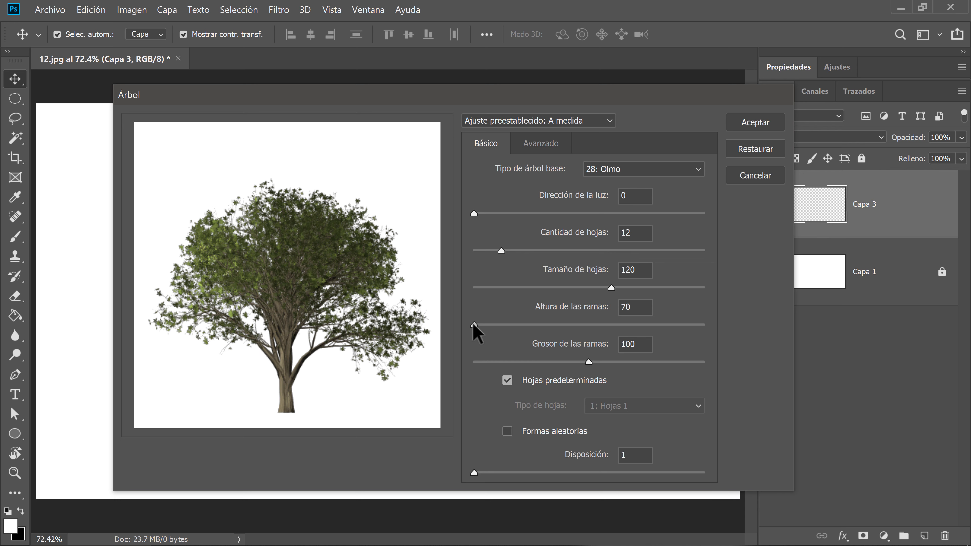
{"action": "left_click_drag", "start_coordinate": [483, 325], "coordinate": [710, 324]}
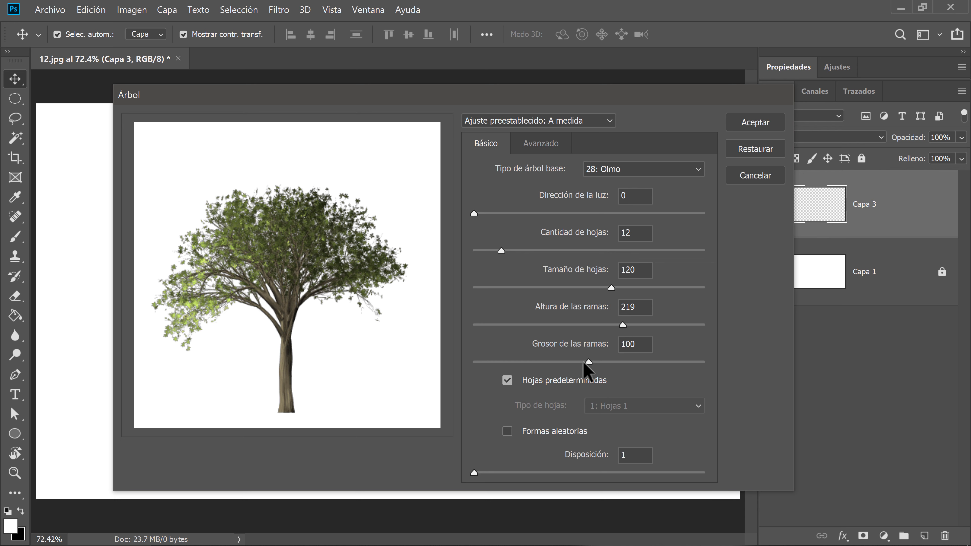
Try branch thicknesses of 0, 27 and 200, and set the branch thickness to 89.
{"action": "left_click_drag", "start_coordinate": [586, 361], "coordinate": [476, 361]}
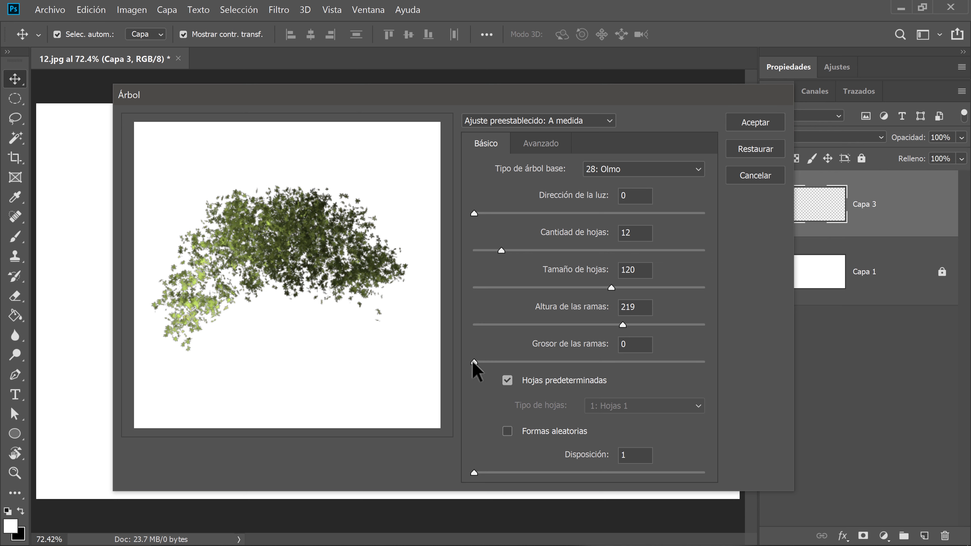
{"action": "left_click_drag", "start_coordinate": [474, 363], "coordinate": [504, 363]}
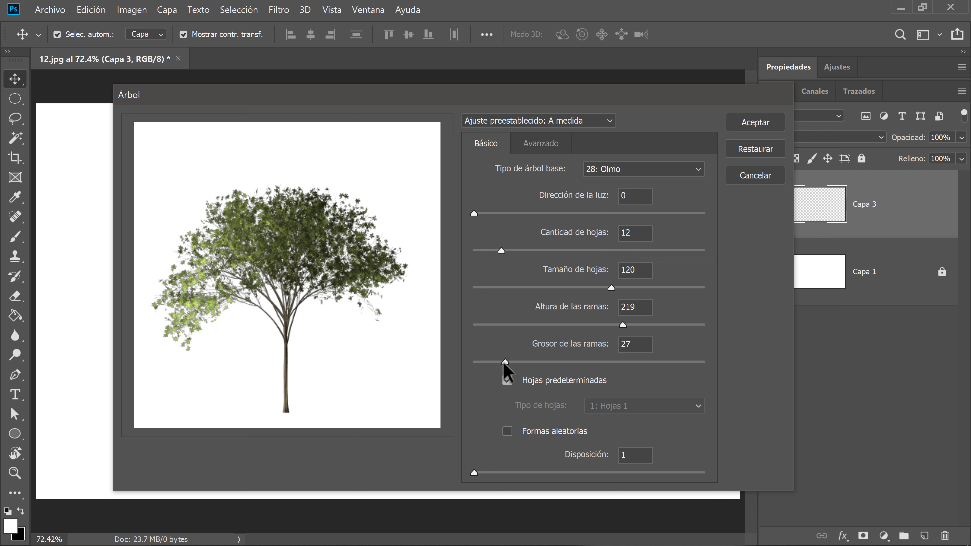
{"action": "left_click_drag", "start_coordinate": [504, 364], "coordinate": [708, 363]}
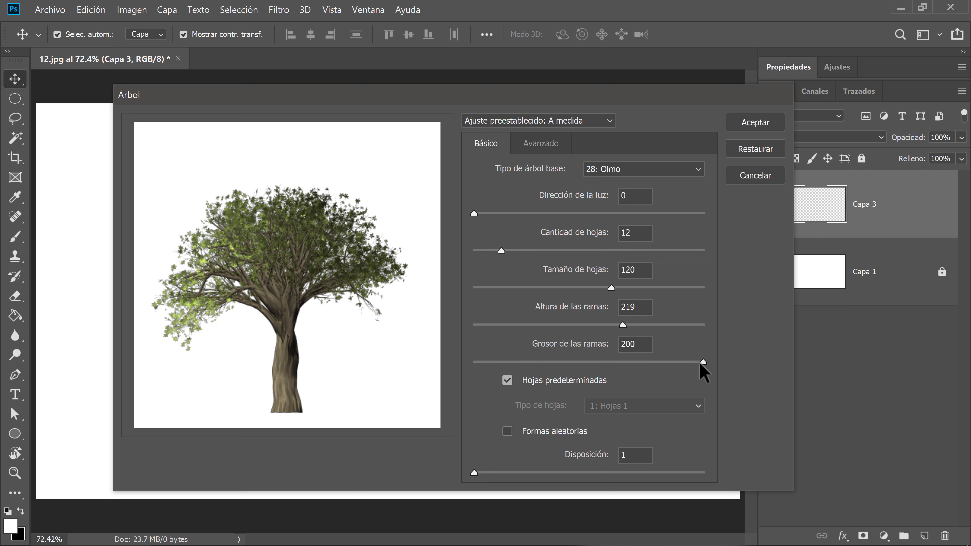
{"action": "left_click_drag", "start_coordinate": [699, 362], "coordinate": [575, 363]}
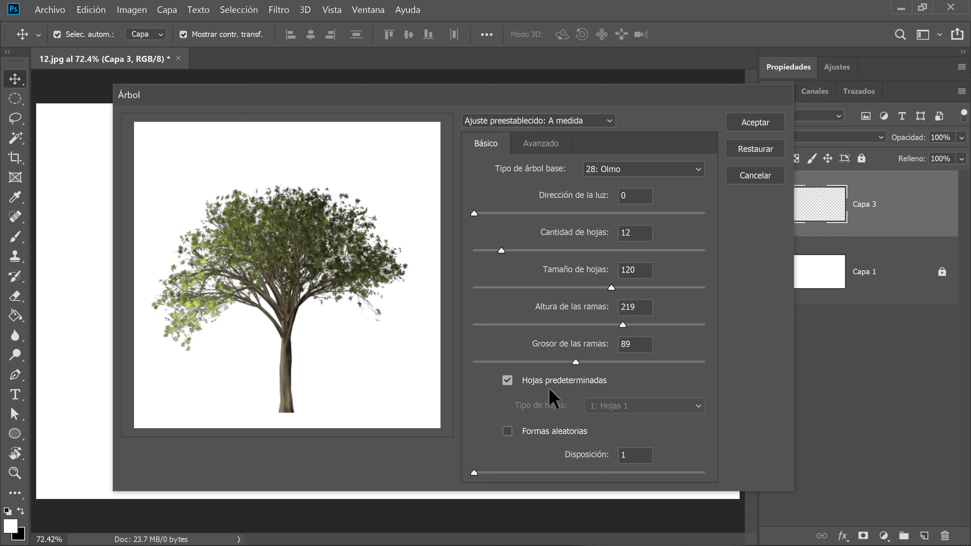
Turn off the default leaves and try the leaf types Hojas 2, Hojas 3 and Hojas 12.
{"action": "left_click", "coordinate": [509, 380]}
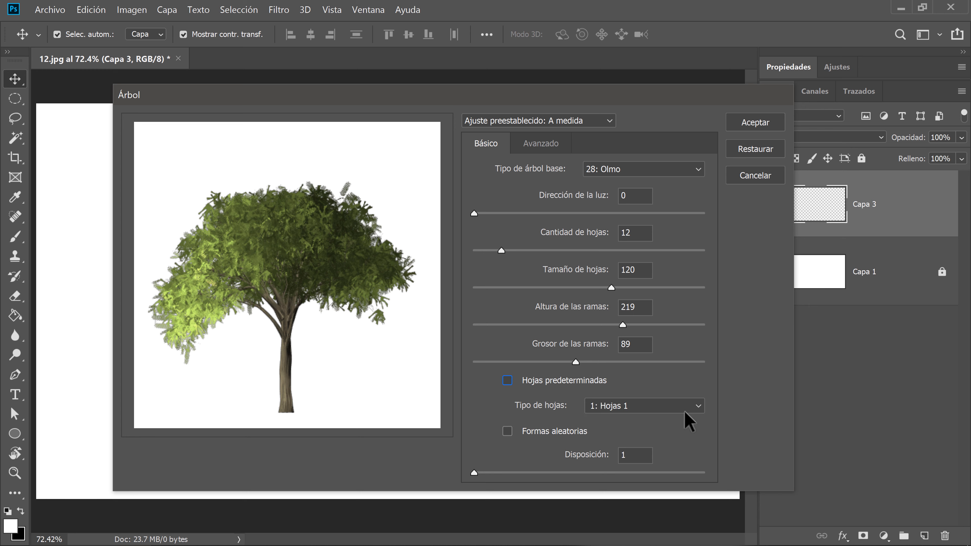
{"action": "left_click", "coordinate": [672, 405]}
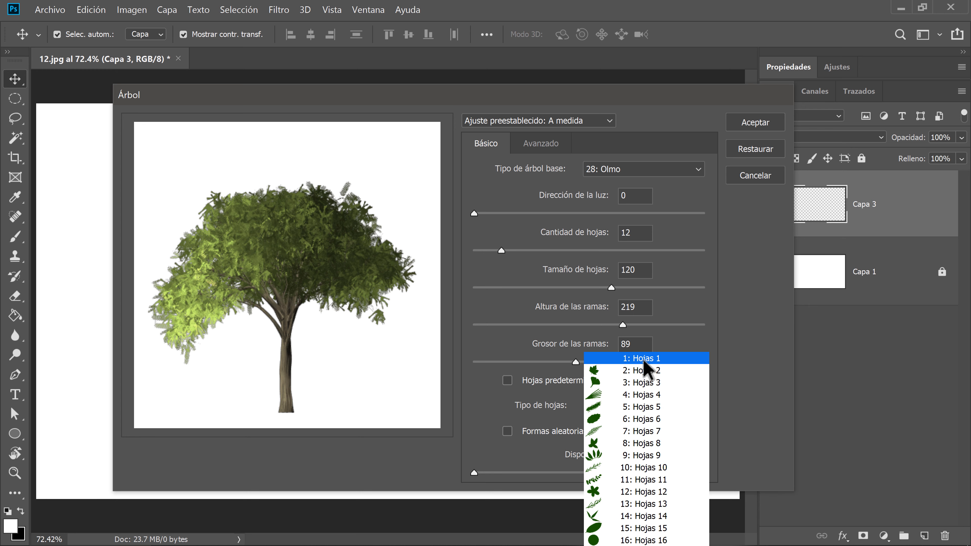
{"action": "left_click", "coordinate": [643, 372]}
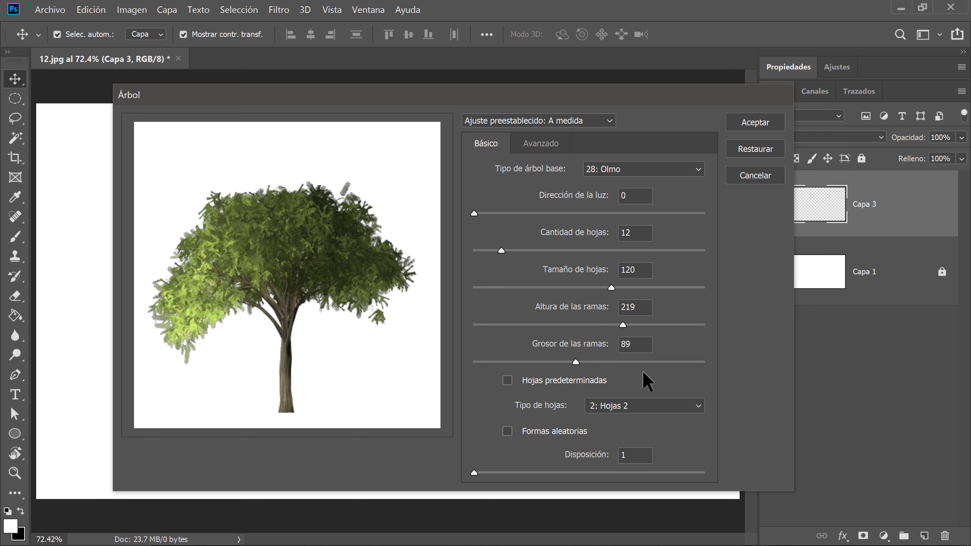
{"action": "left_click", "coordinate": [636, 403]}
{"action": "left_click", "coordinate": [639, 384]}
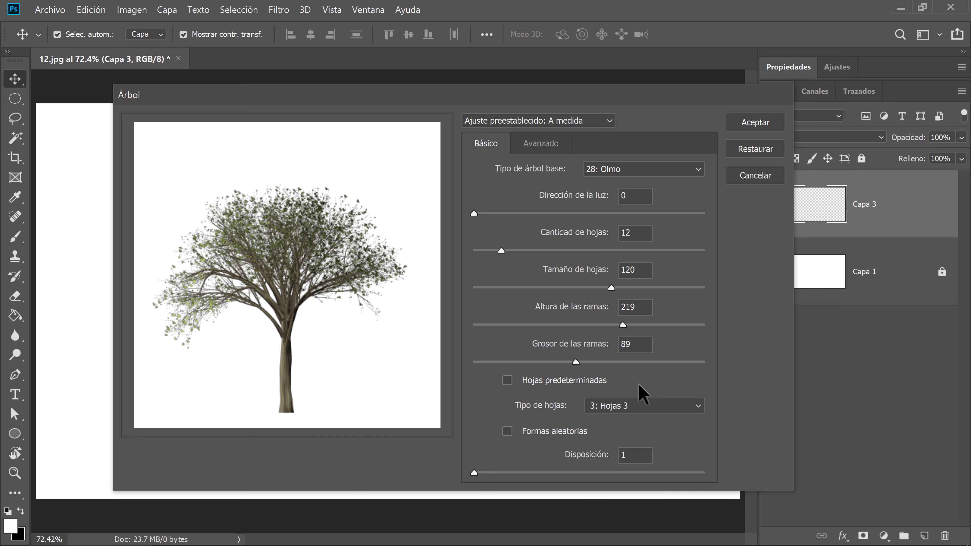
{"action": "left_click", "coordinate": [650, 408]}
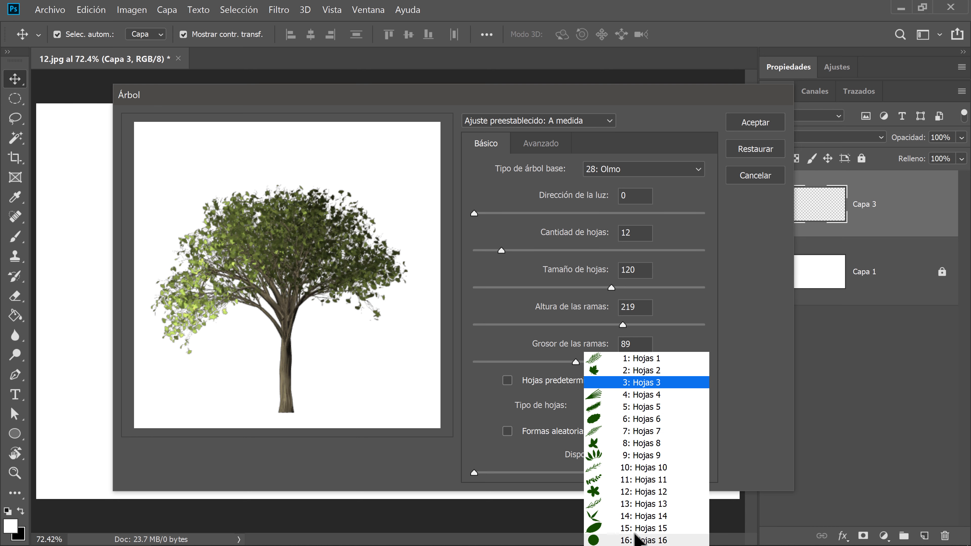
{"action": "left_click", "coordinate": [646, 492]}
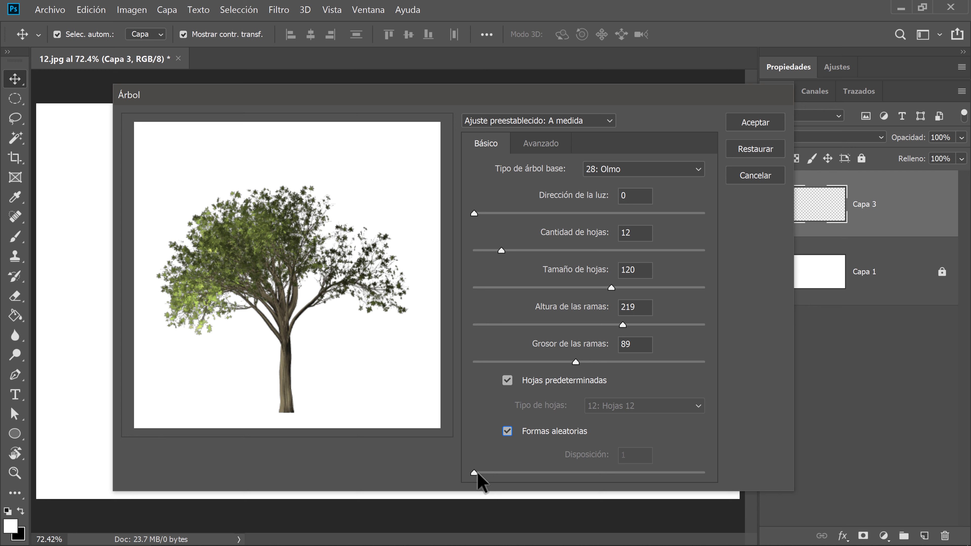
Switch random shapes off and on repeatedly to generate different tree variations, leaving the option enabled.
{"action": "left_click", "coordinate": [507, 432]}
{"action": "left_click", "coordinate": [506, 431]}
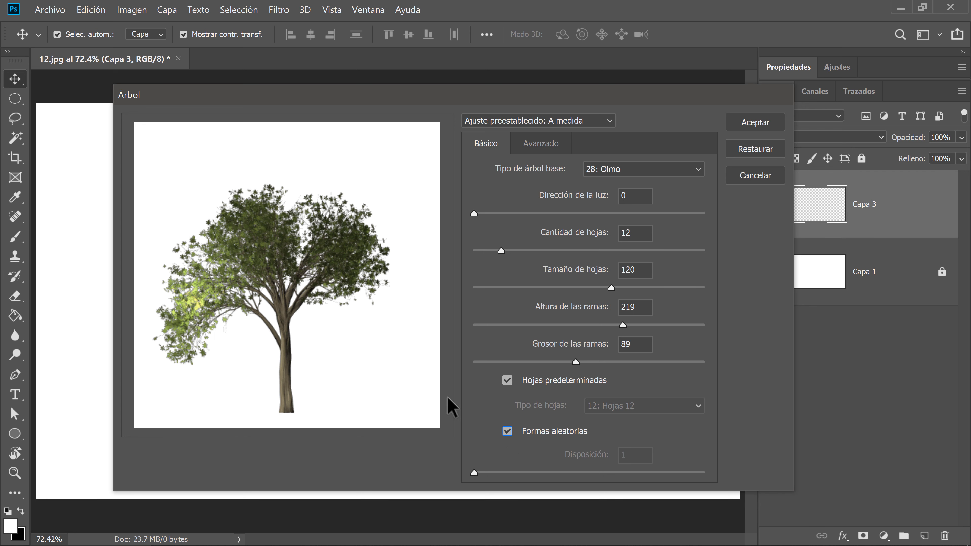
{"action": "left_click", "coordinate": [507, 432]}
{"action": "left_click", "coordinate": [507, 431]}
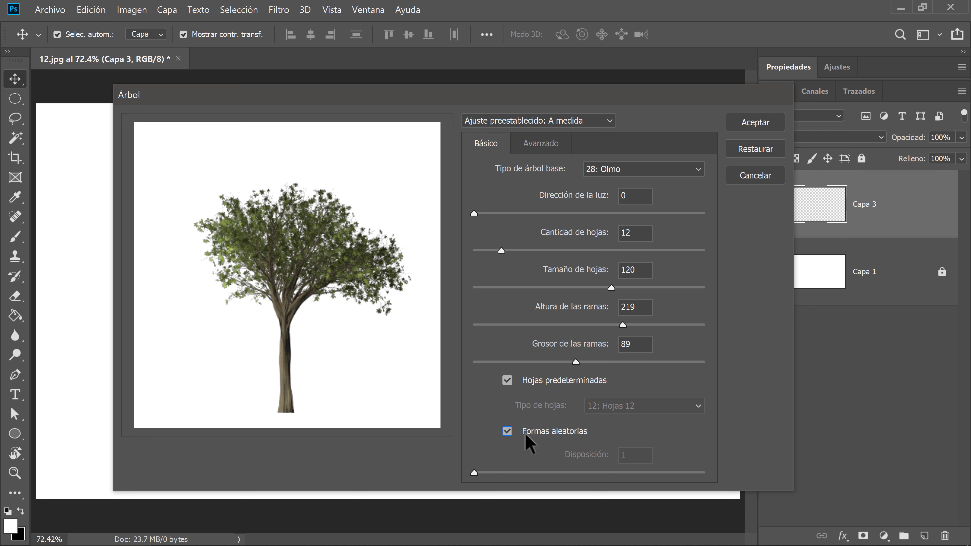
{"action": "left_click", "coordinate": [507, 432]}
{"action": "left_click", "coordinate": [507, 432]}
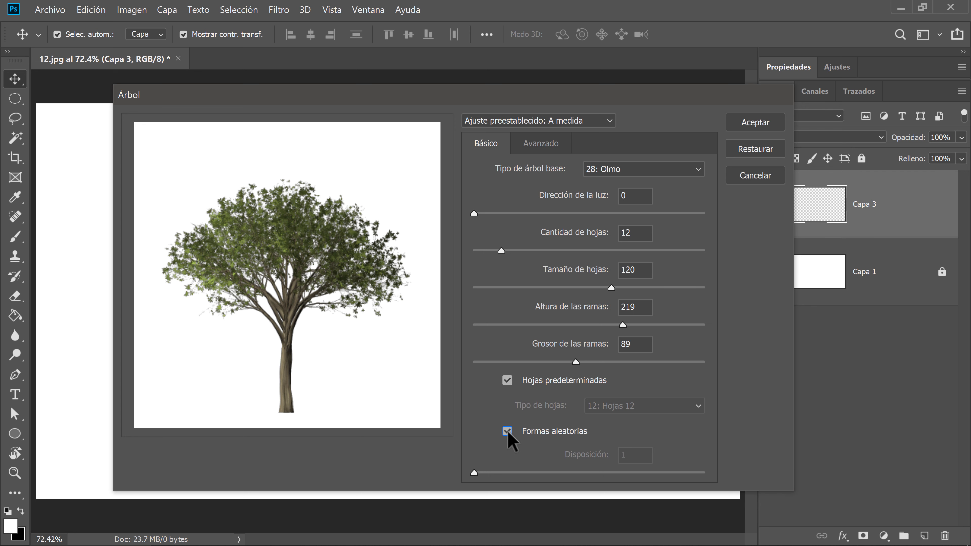
{"action": "left_click", "coordinate": [507, 431]}
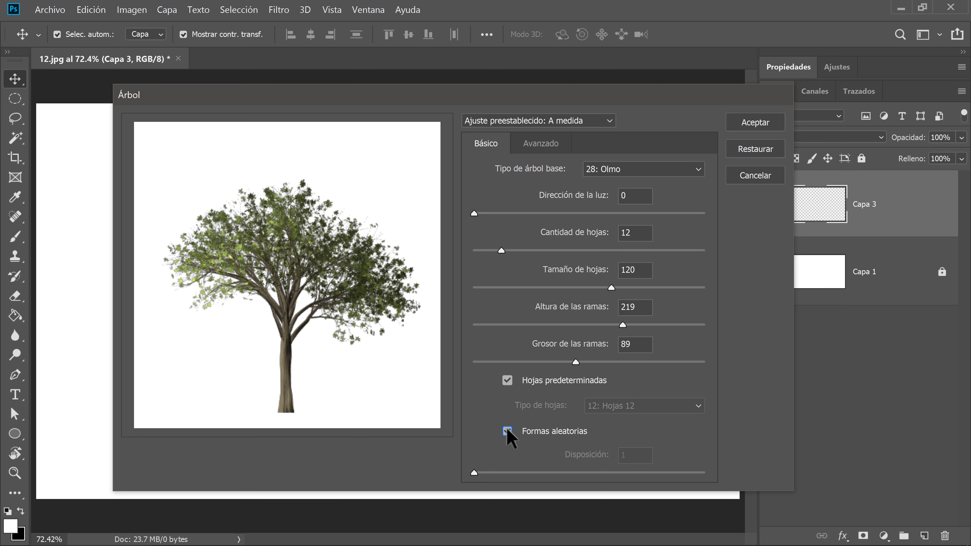
{"action": "left_click", "coordinate": [508, 432]}
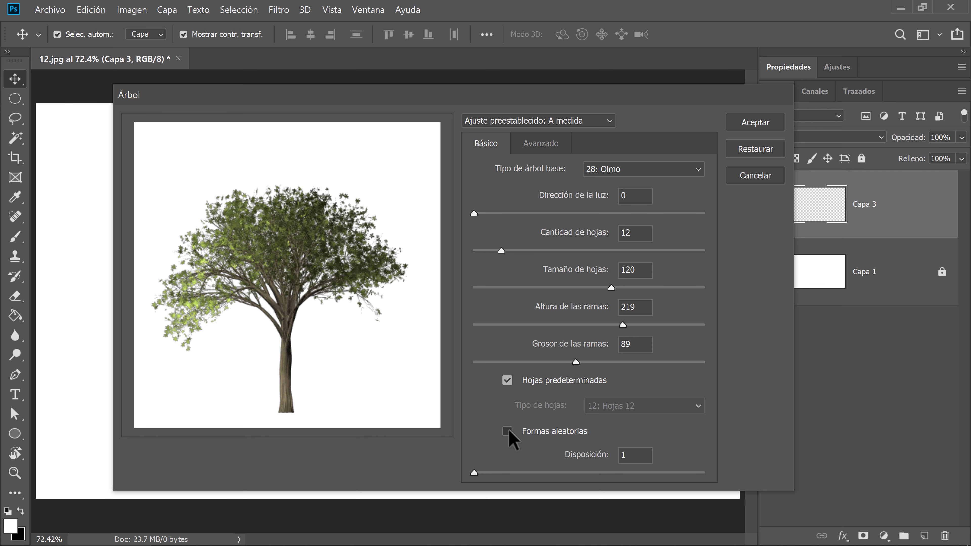
{"action": "left_click", "coordinate": [507, 432]}
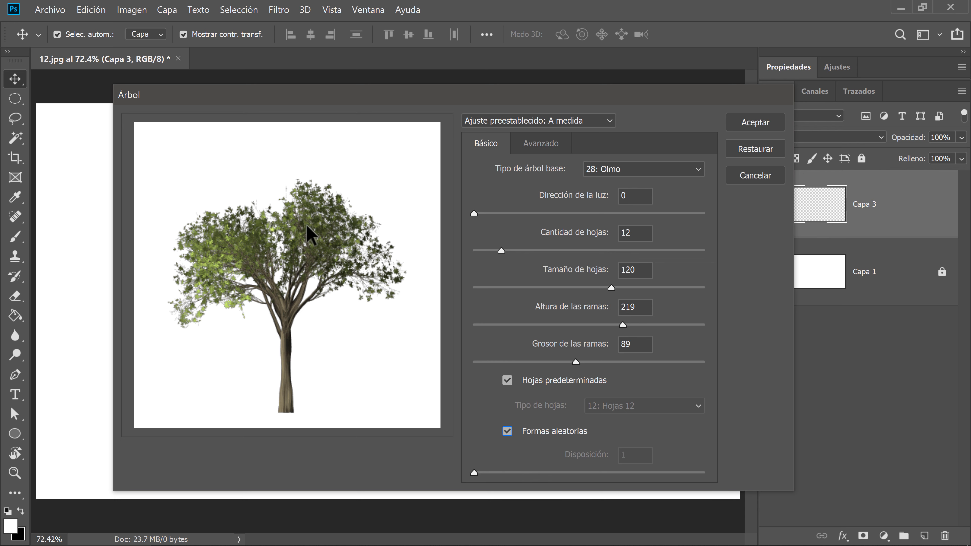
Enable a custom colour for the branches and set it to a dark reddish brown, RGB 68, 34, 34.
{"action": "left_click", "coordinate": [542, 152]}
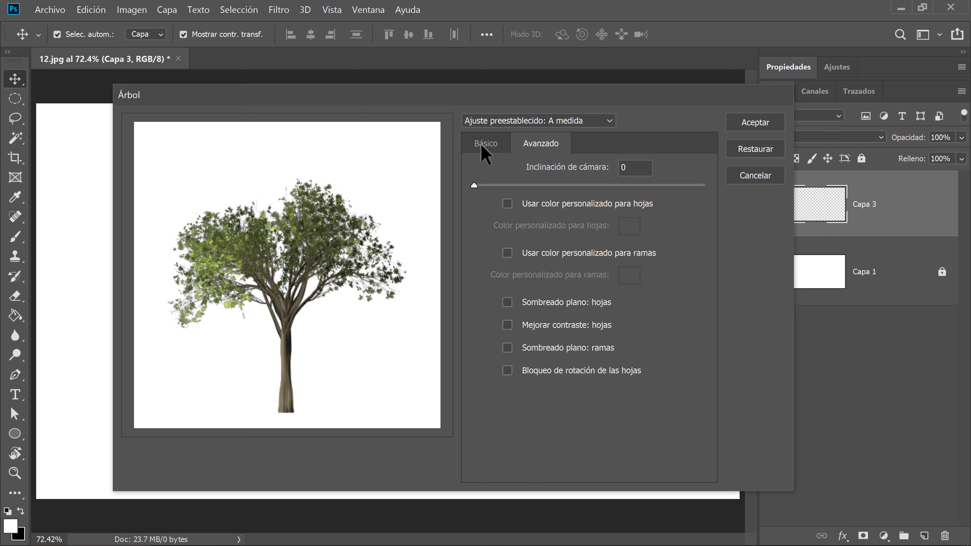
{"action": "left_click", "coordinate": [484, 145]}
{"action": "left_click", "coordinate": [535, 147]}
{"action": "left_click", "coordinate": [507, 253]}
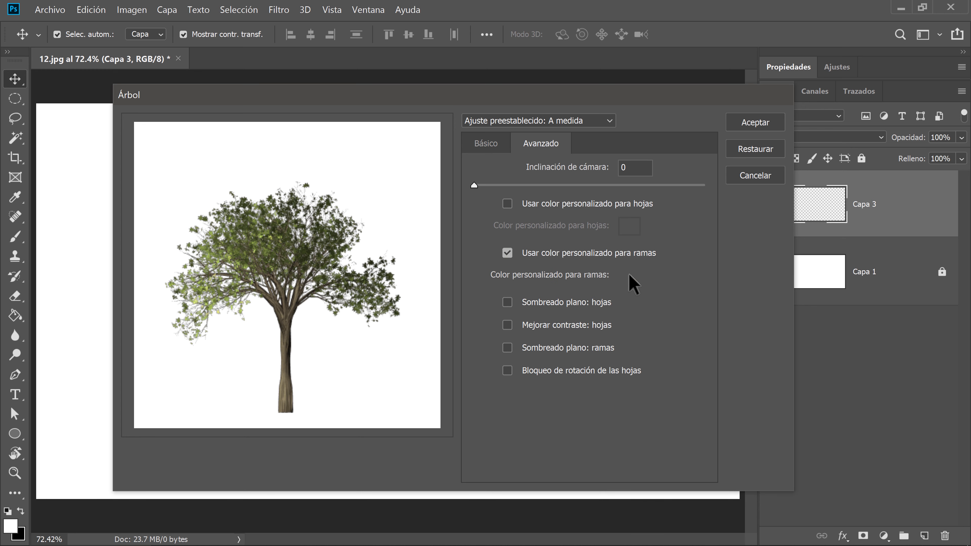
{"action": "left_click", "coordinate": [631, 281]}
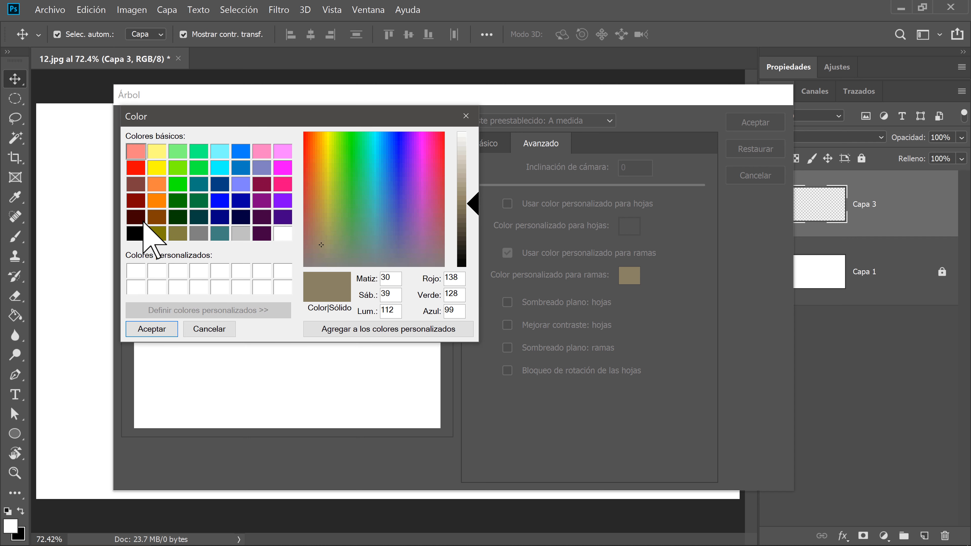
{"action": "left_click", "coordinate": [136, 185]}
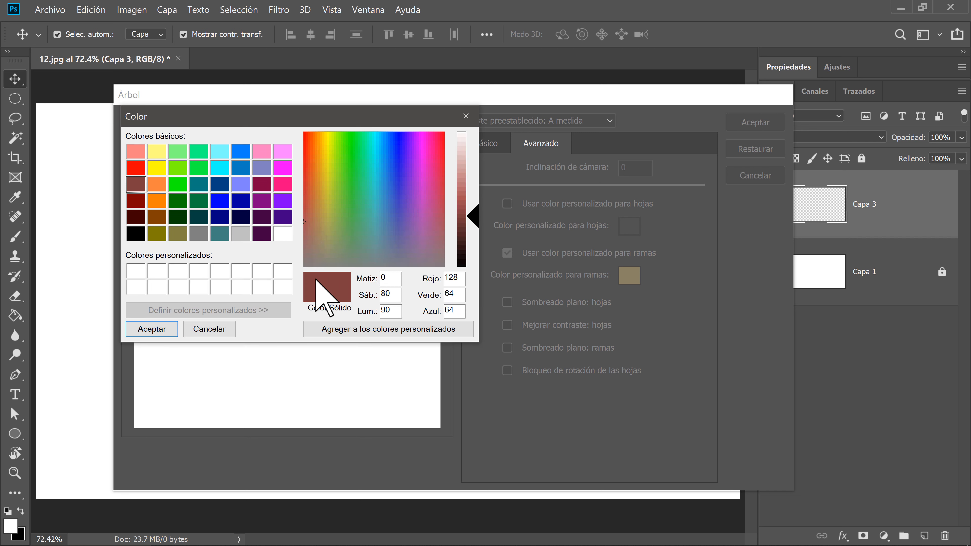
{"action": "left_click", "coordinate": [194, 235]}
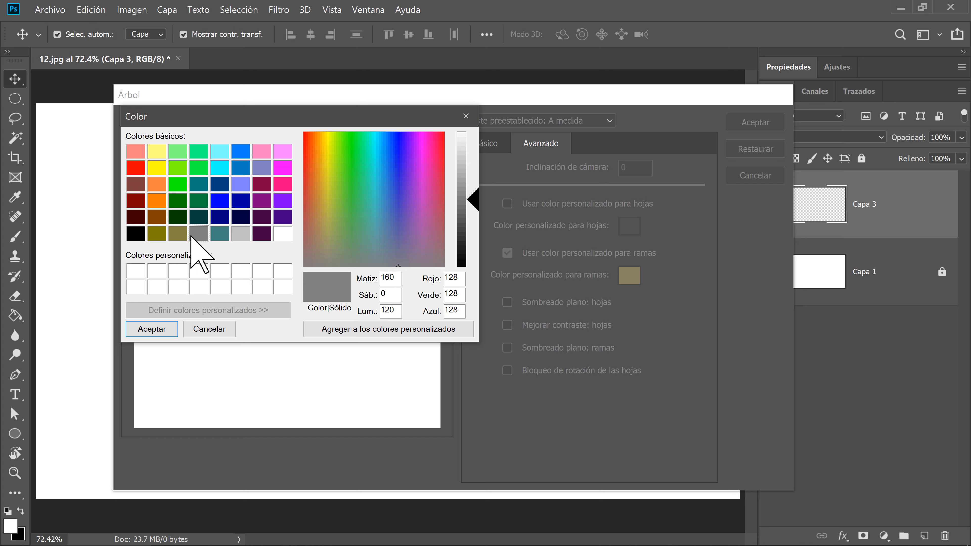
{"action": "left_click", "coordinate": [138, 186]}
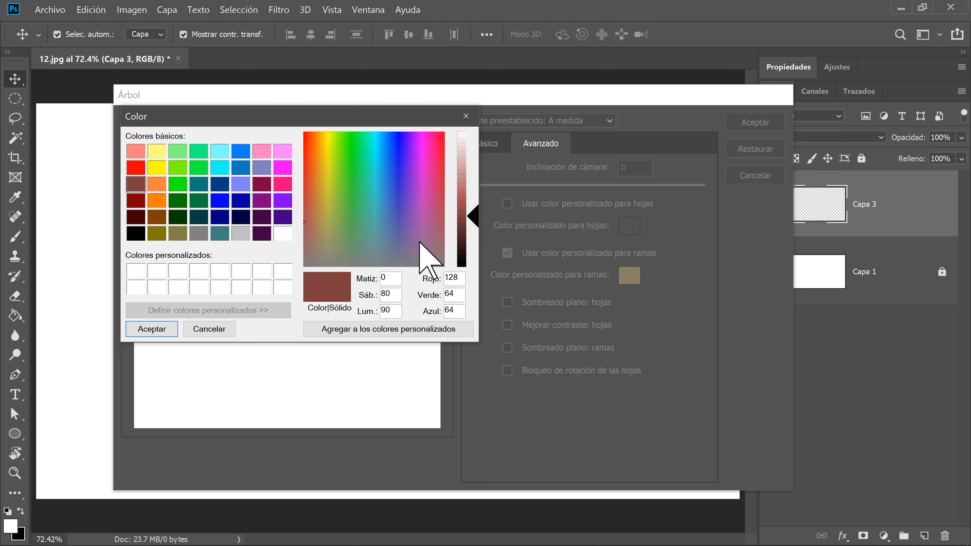
{"action": "left_click_drag", "start_coordinate": [469, 217], "coordinate": [470, 241]}
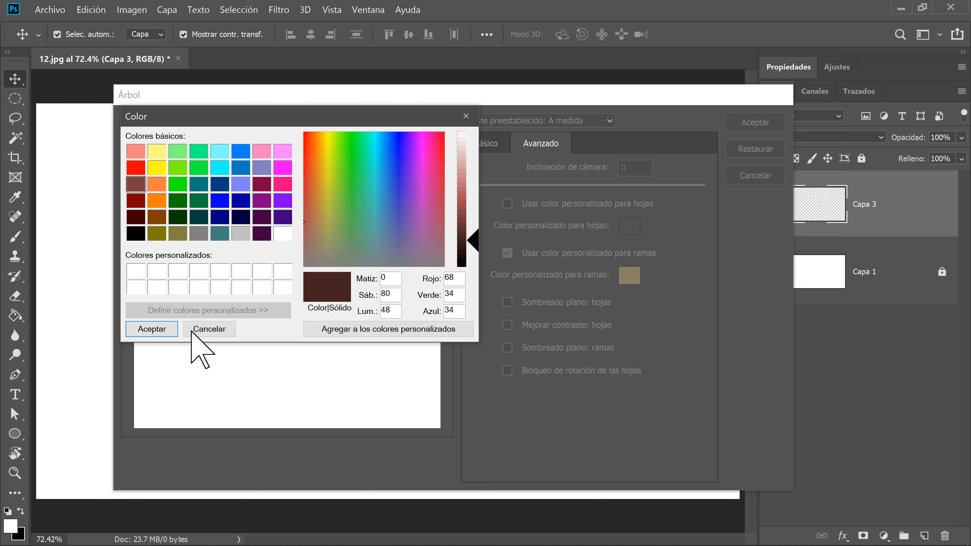
{"action": "left_click", "coordinate": [152, 328]}
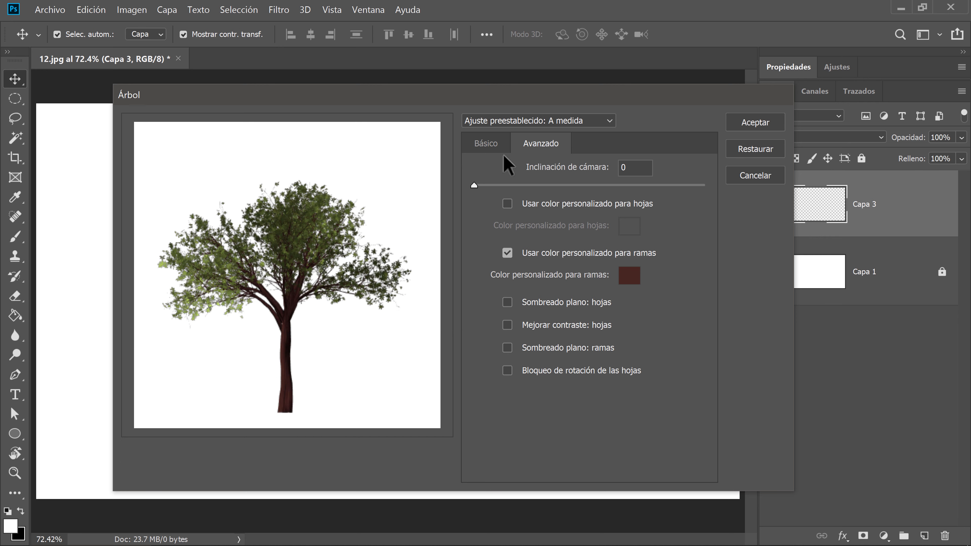
Try a dark blue branch colour, RGB 0, 64, 128, and turn the custom branch colour off.
{"action": "left_click", "coordinate": [487, 144]}
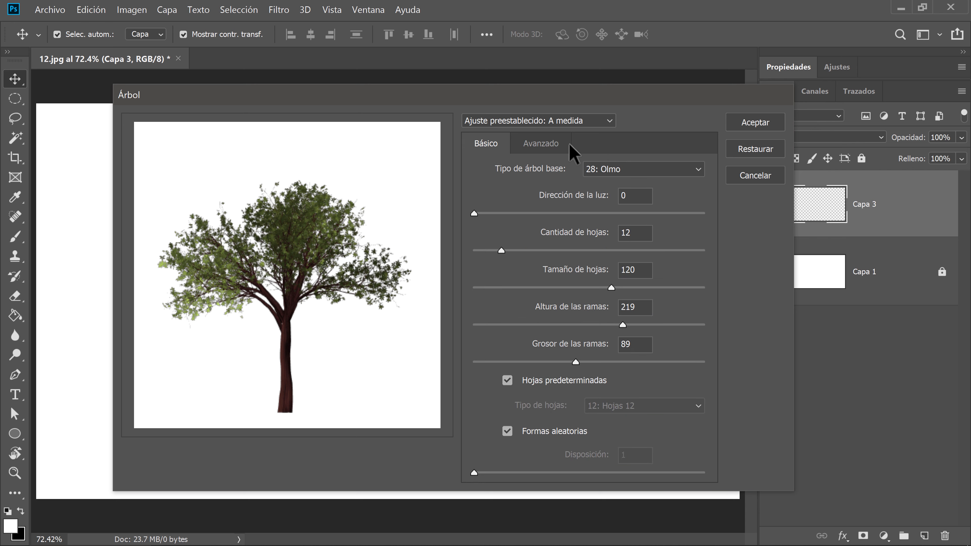
{"action": "left_click", "coordinate": [539, 145]}
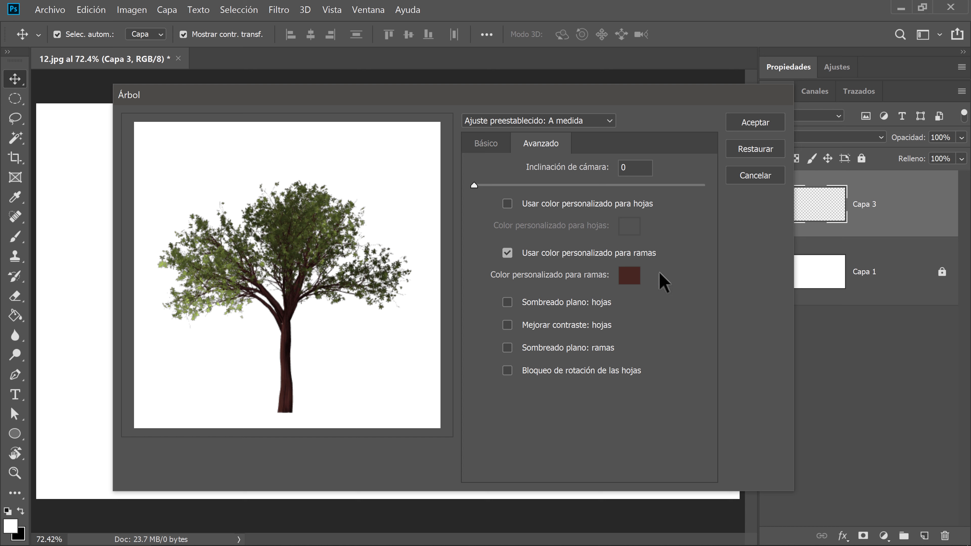
{"action": "left_click", "coordinate": [627, 276]}
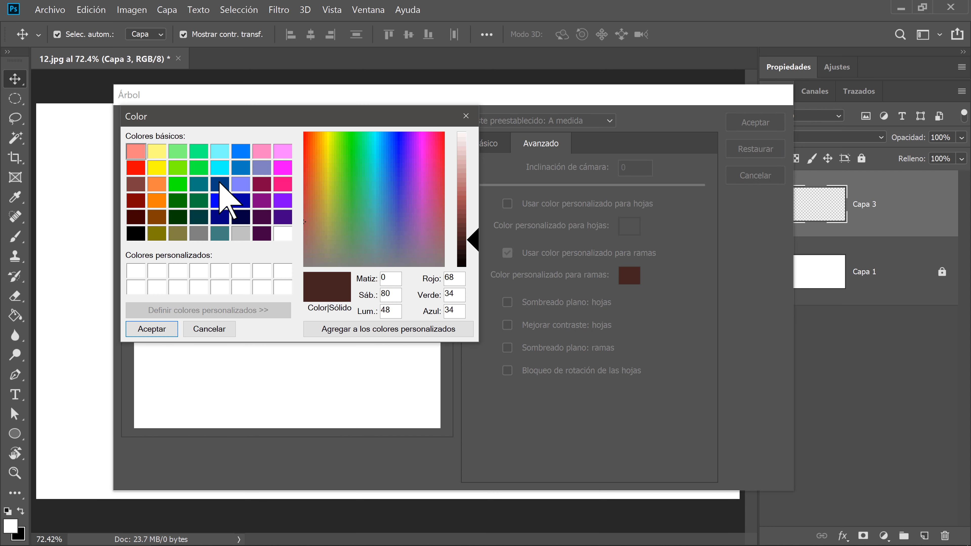
{"action": "left_click", "coordinate": [220, 184]}
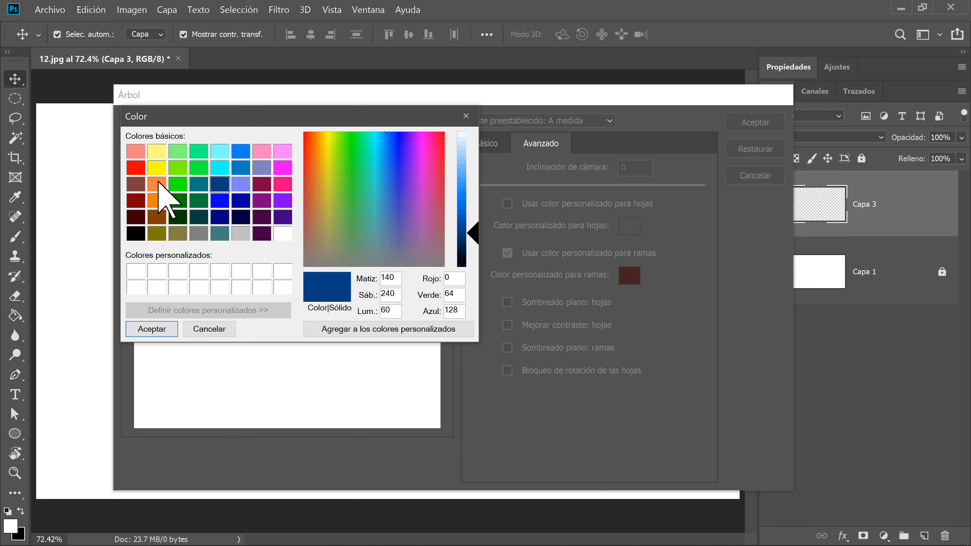
{"action": "left_click", "coordinate": [151, 329]}
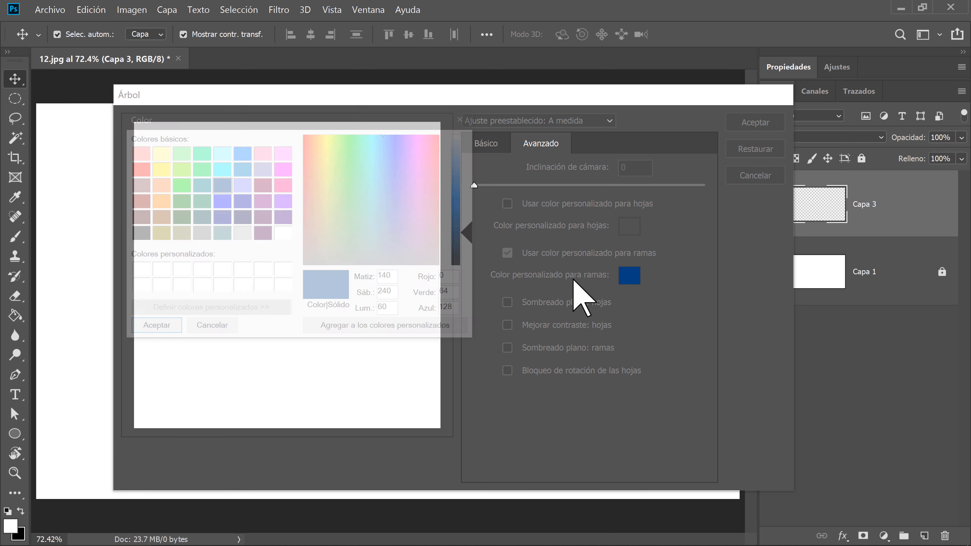
{"action": "left_click", "coordinate": [216, 328]}
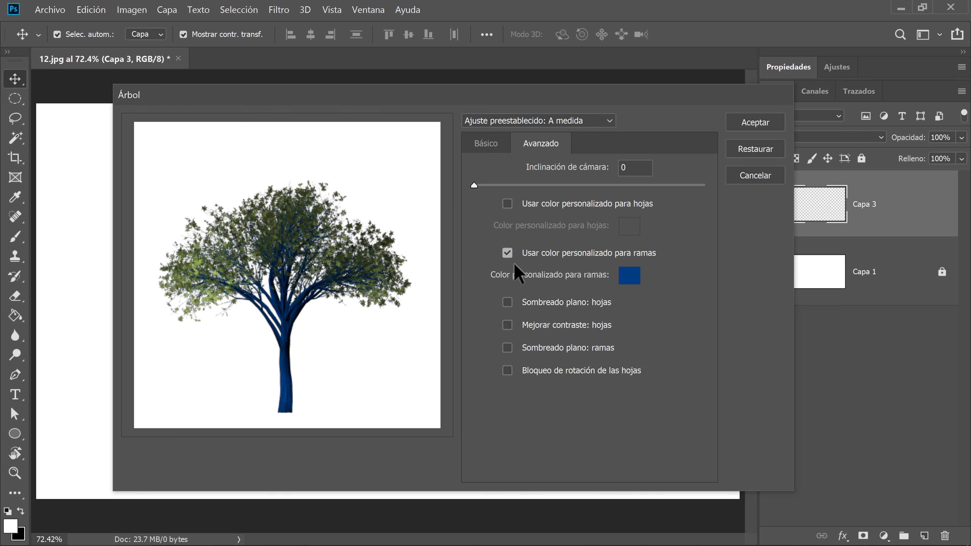
{"action": "left_click", "coordinate": [507, 253]}
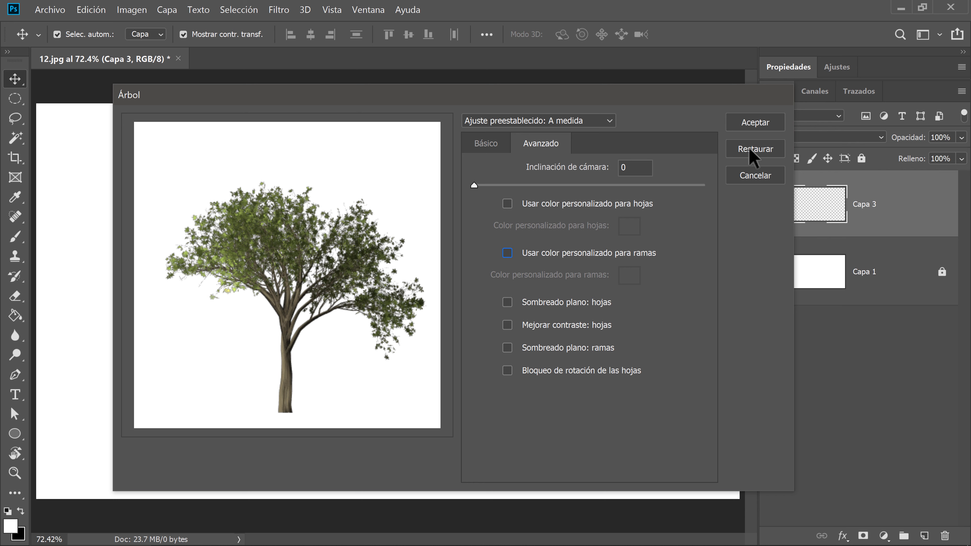
Review the basic and advanced tree settings and apply the Tree filter to generate the Olmo on Capa 3.
{"action": "left_click", "coordinate": [483, 145]}
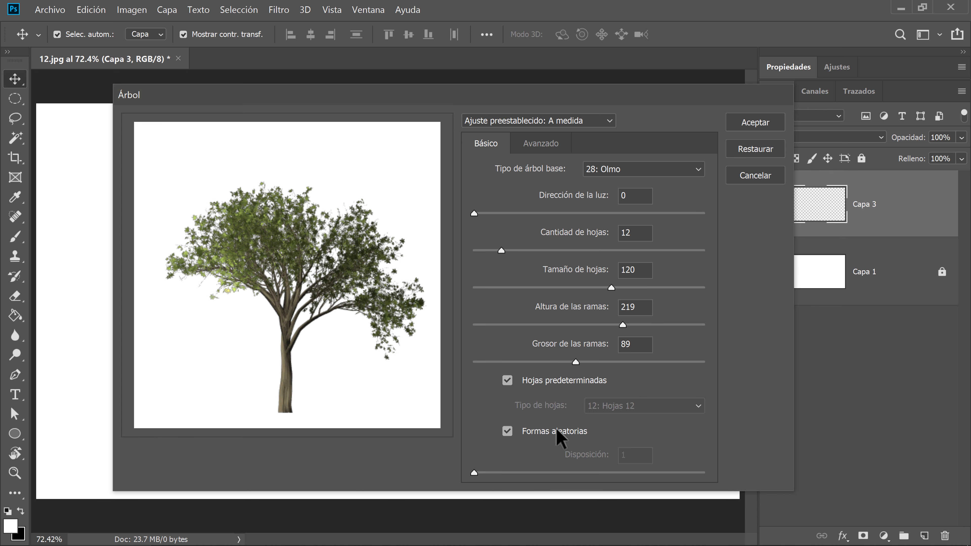
{"action": "left_click", "coordinate": [539, 142]}
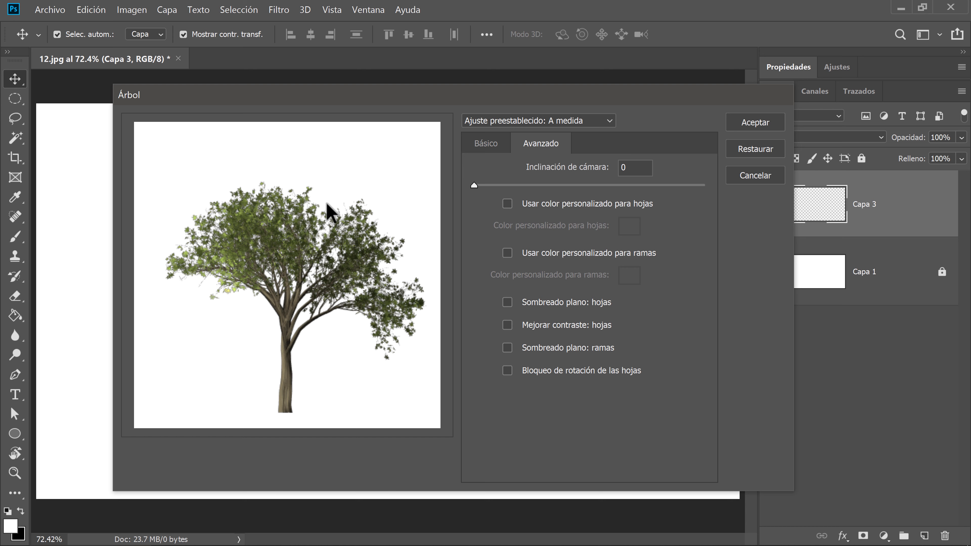
{"action": "left_click", "coordinate": [755, 122]}
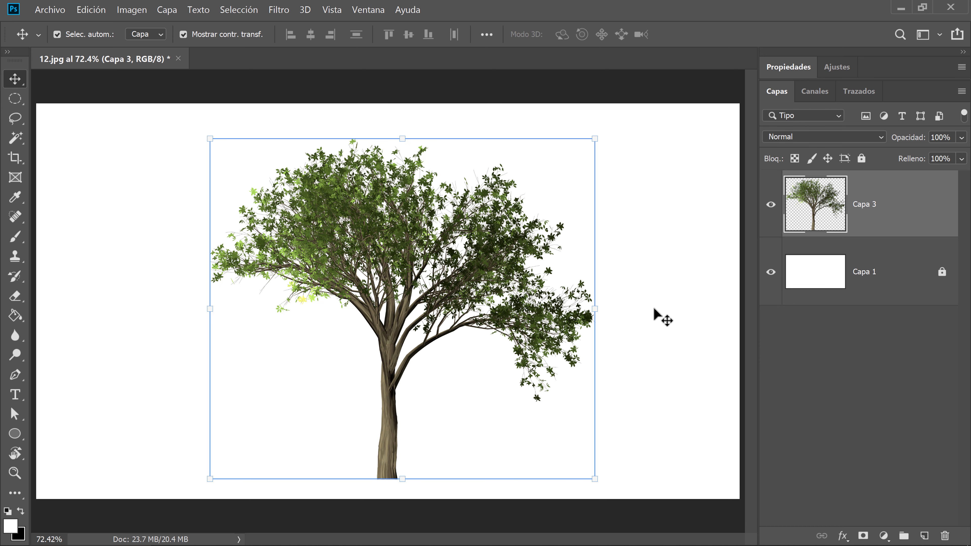
Examine the generated Olmo's leaves, branches and trunk in close-up.
{"action": "left_click", "coordinate": [654, 316]}
{"action": "scroll", "coordinate": [510, 305], "scroll_direction": "up", "scroll_amount": 5}
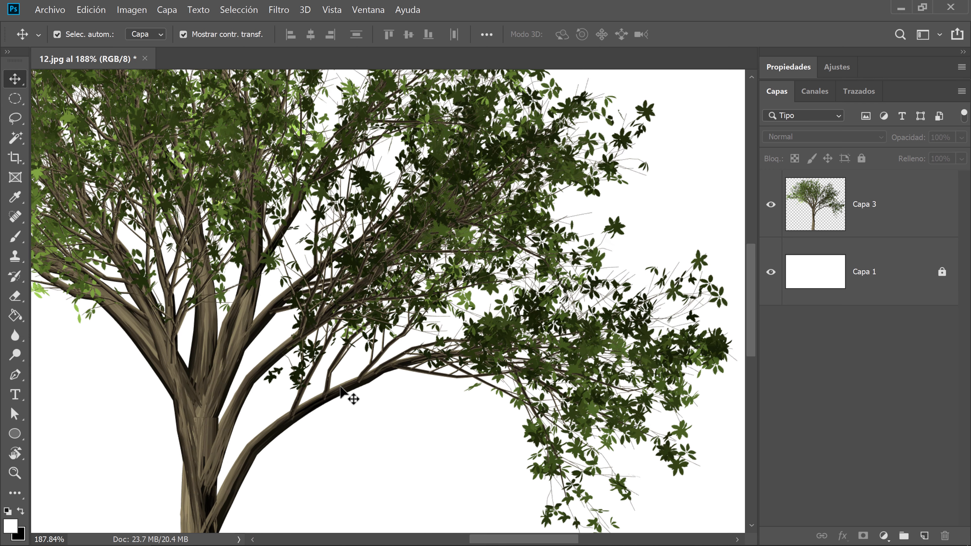
{"action": "left_click_drag", "start_coordinate": [325, 387], "coordinate": [498, 244]}
{"action": "left_click_drag", "start_coordinate": [468, 390], "coordinate": [510, 524]}
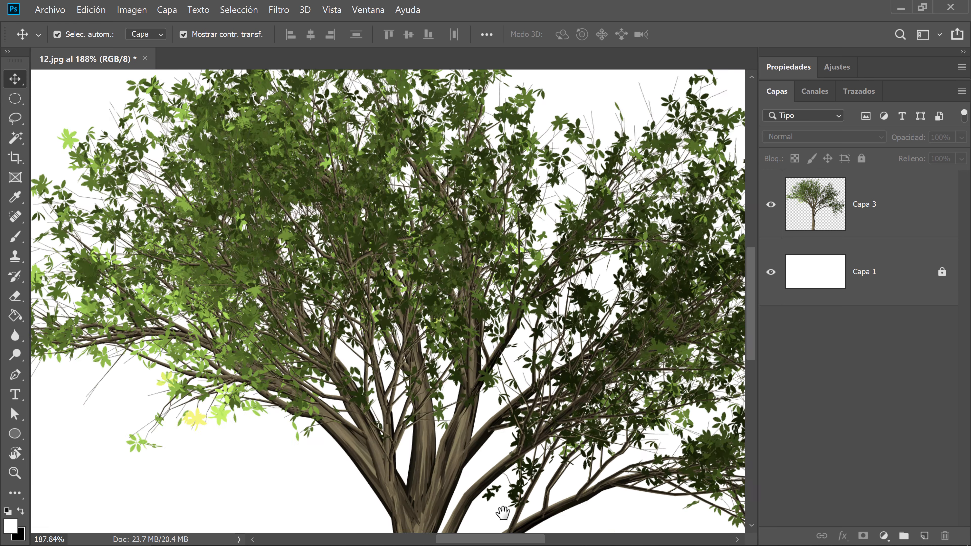
{"action": "left_click_drag", "start_coordinate": [449, 339], "coordinate": [434, 146]}
{"action": "left_click_drag", "start_coordinate": [466, 344], "coordinate": [518, 318]}
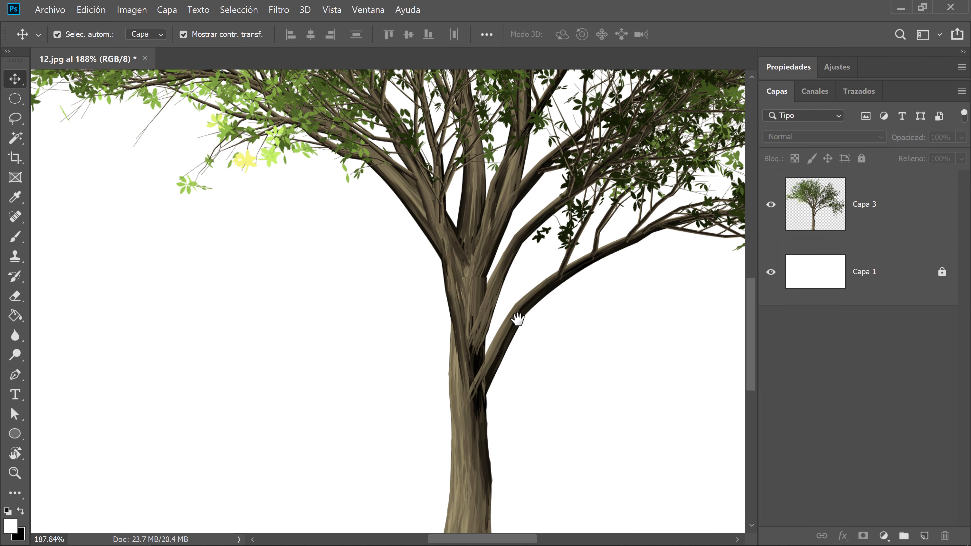
{"action": "scroll", "coordinate": [518, 318], "scroll_direction": "down", "scroll_amount": 2}
{"action": "scroll", "coordinate": [517, 322], "scroll_direction": "down", "scroll_amount": 4}
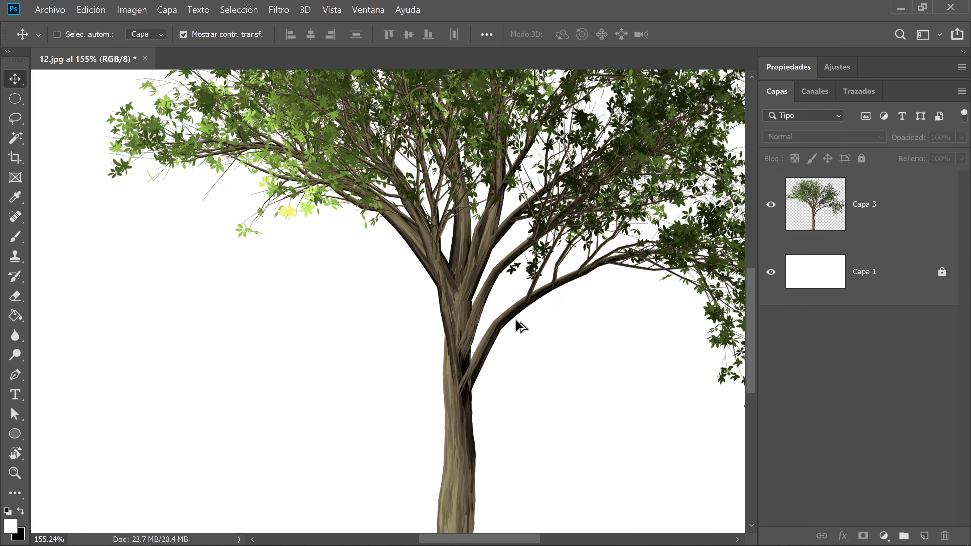
Add an empty layer above Capa 3, and scale the Olmo to about 66.5% in the lower-left corner of the canvas.
{"action": "left_click", "coordinate": [883, 229]}
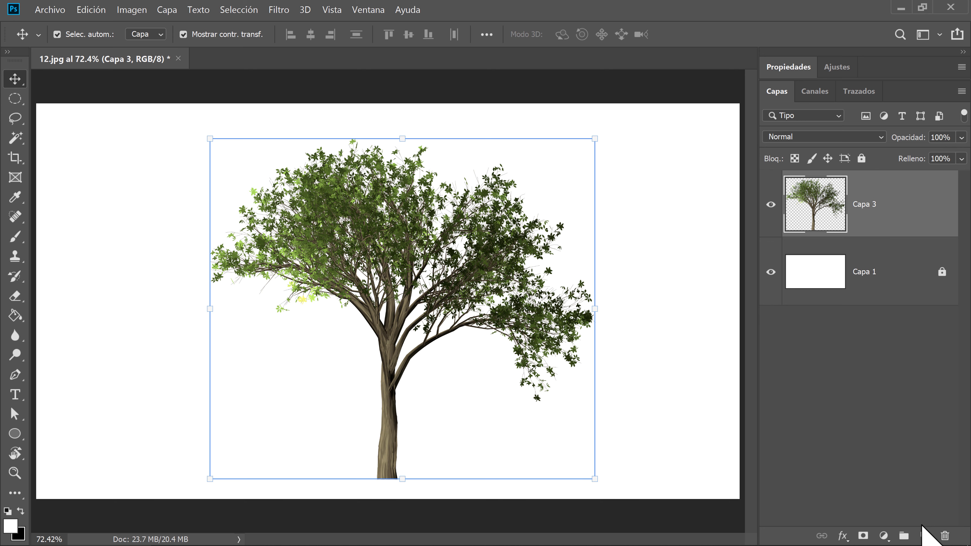
{"action": "left_click", "coordinate": [925, 536]}
{"action": "left_click_drag", "start_coordinate": [279, 263], "coordinate": [220, 264]}
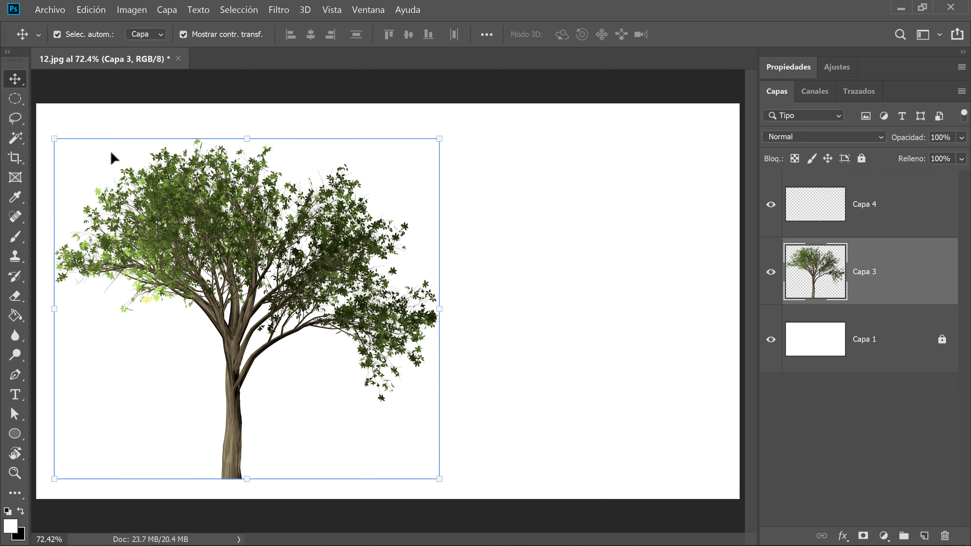
{"action": "left_click_drag", "start_coordinate": [55, 139], "coordinate": [184, 253]}
{"action": "left_click_drag", "start_coordinate": [345, 360], "coordinate": [219, 391]}
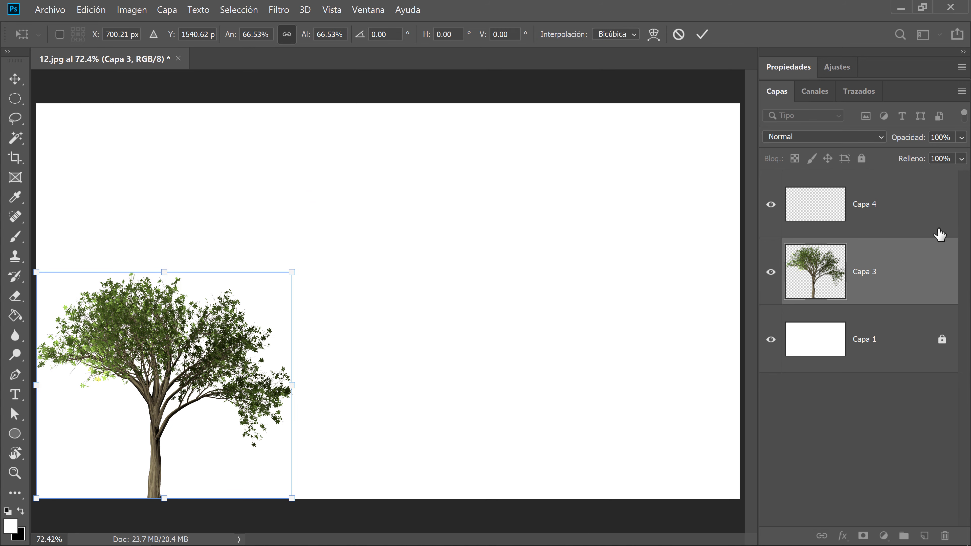
Start the Tree filter on the empty layer Capa 4 and choose base tree type 32: Árbol estilizado 2.
{"action": "left_click", "coordinate": [908, 221]}
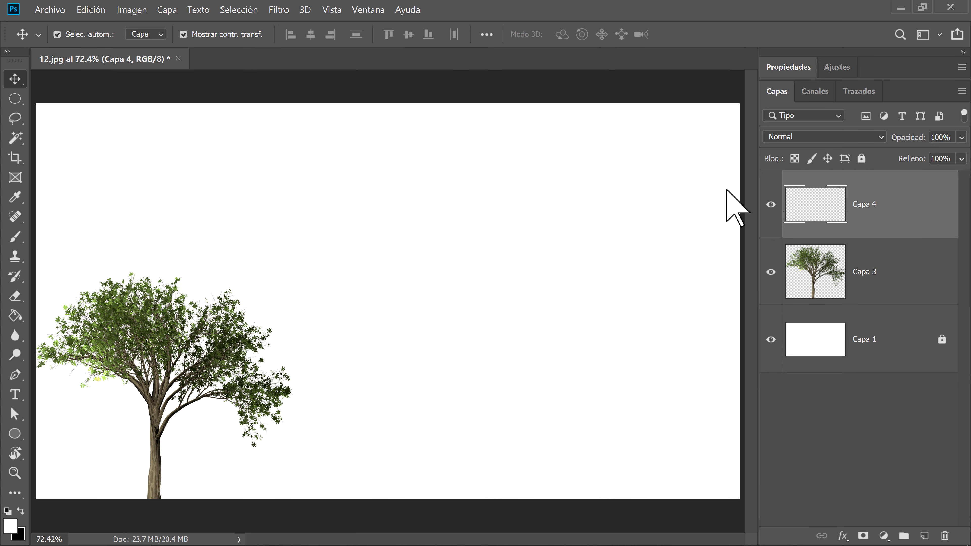
{"action": "left_click", "coordinate": [279, 10]}
{"action": "mouse_move", "coordinate": [311, 235]}
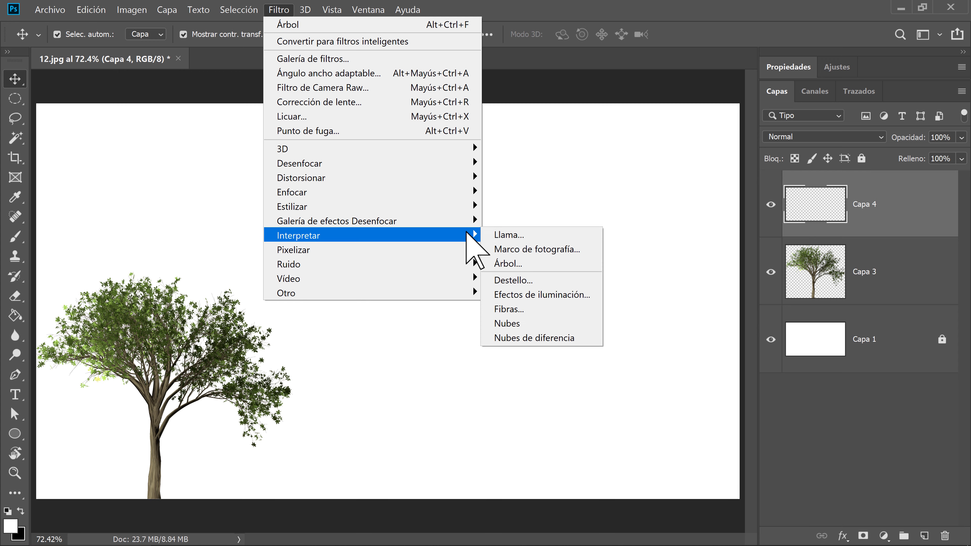
{"action": "left_click", "coordinate": [531, 263]}
{"action": "left_click", "coordinate": [664, 134]}
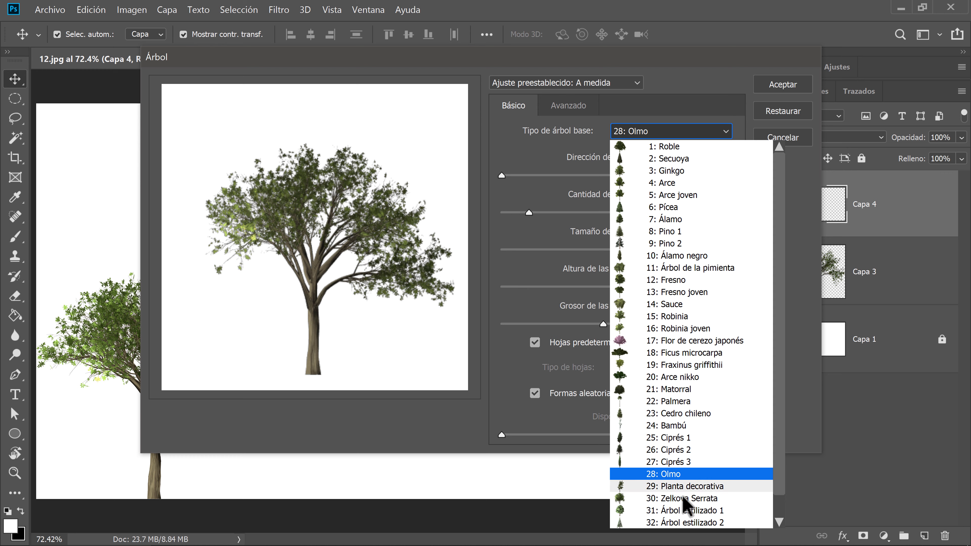
{"action": "left_click", "coordinate": [683, 522]}
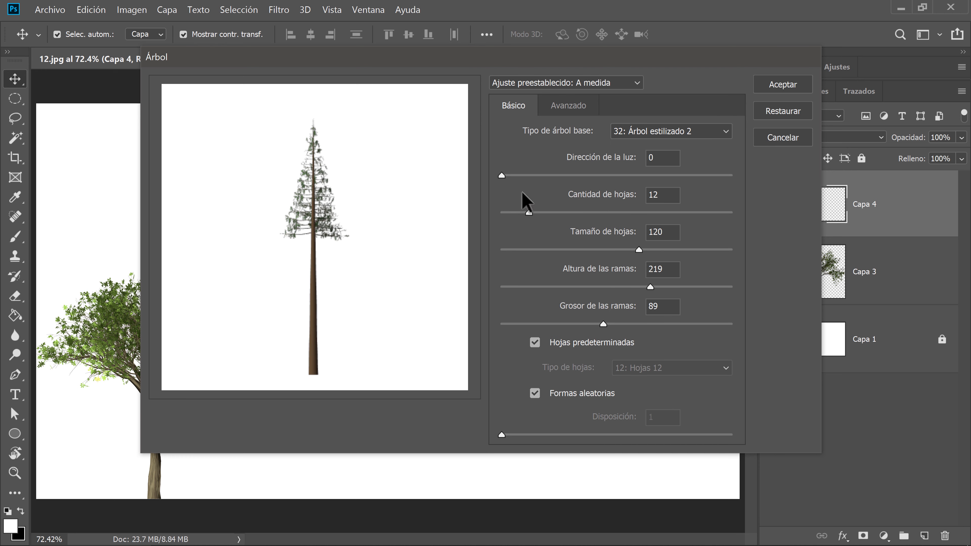
Set the leaf amount to 81, leaf size to 144, branch height to 92 and branch thickness to 128, and apply the filter.
{"action": "left_click_drag", "start_coordinate": [529, 213], "coordinate": [636, 214]}
{"action": "left_click_drag", "start_coordinate": [638, 251], "coordinate": [665, 251]}
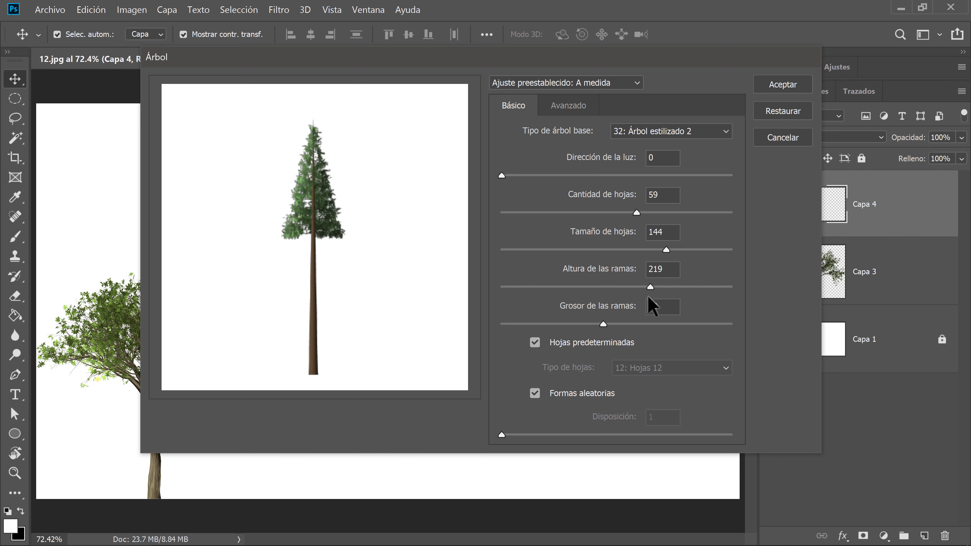
{"action": "left_click", "coordinate": [518, 287]}
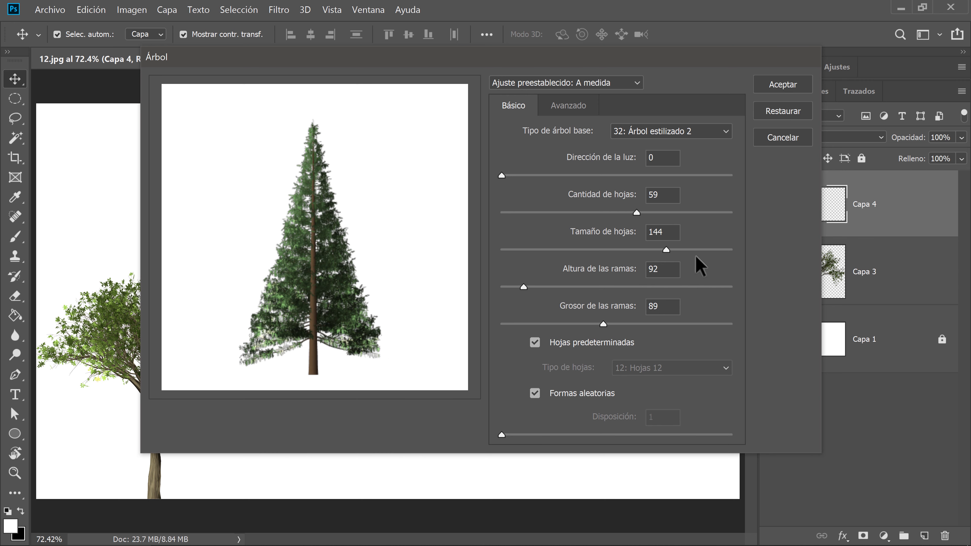
{"action": "left_click_drag", "start_coordinate": [603, 325], "coordinate": [649, 325]}
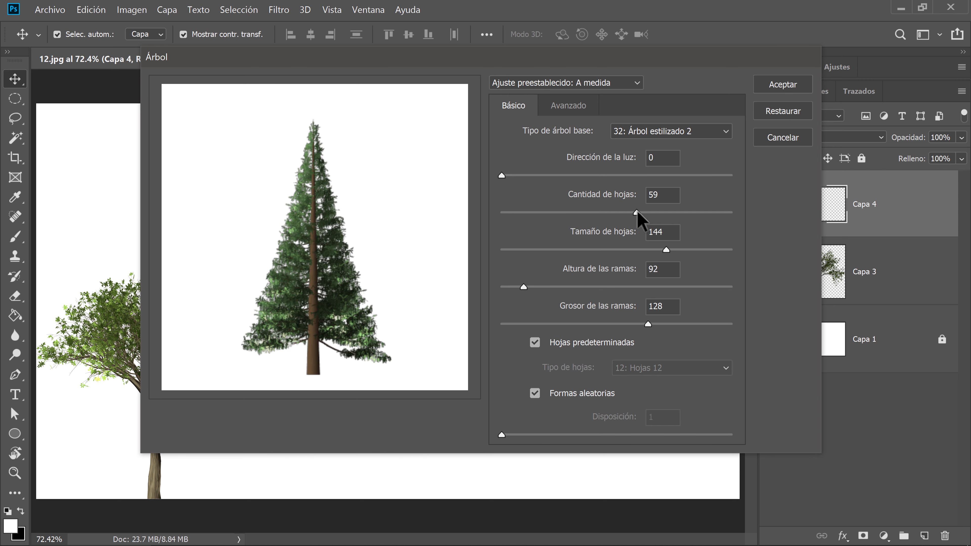
{"action": "left_click_drag", "start_coordinate": [636, 212], "coordinate": [686, 213]}
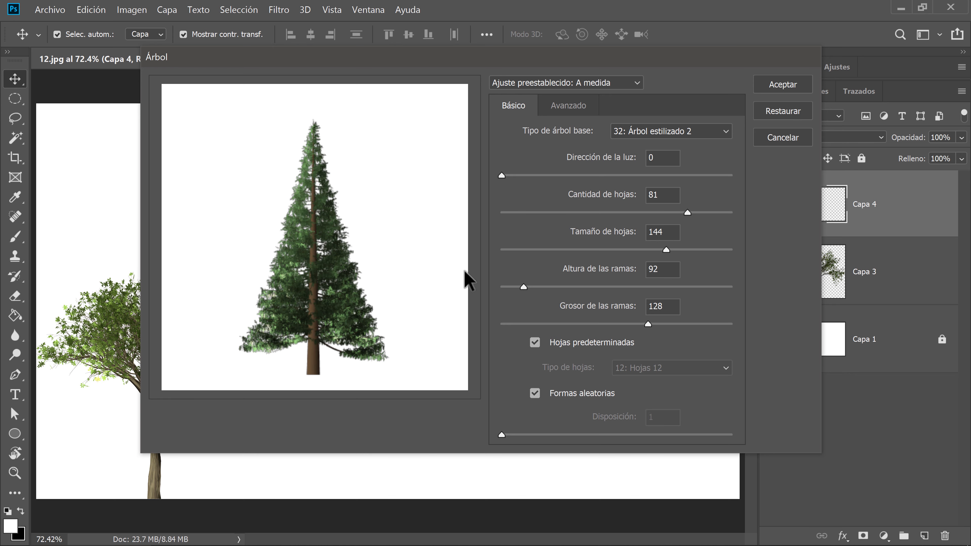
{"action": "left_click", "coordinate": [790, 86]}
Move the conifer beside the Olmo with its trunk resting on the canvas's bottom edge, inspect its foliage and deselect it.
{"action": "left_click_drag", "start_coordinate": [401, 276], "coordinate": [468, 290]}
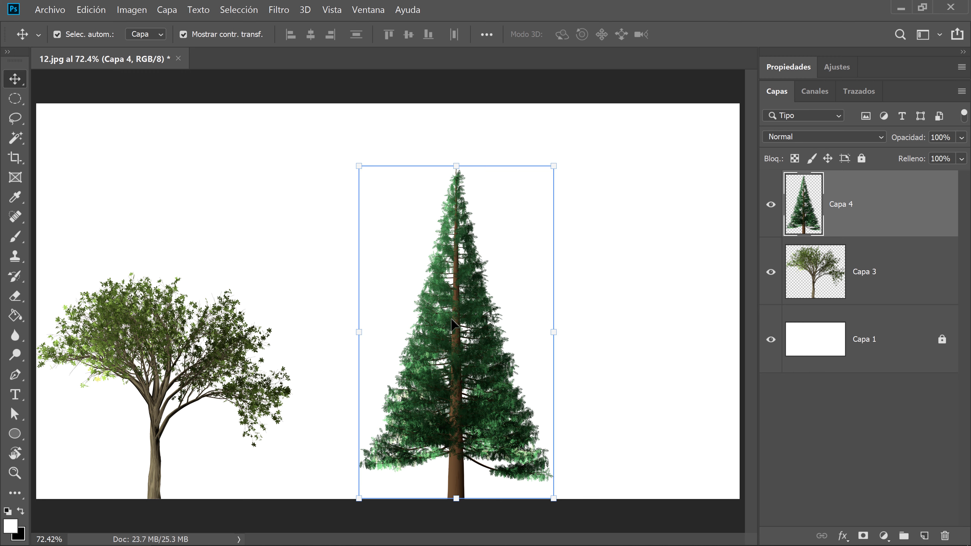
{"action": "scroll", "coordinate": [452, 325], "scroll_direction": "up", "scroll_amount": 4}
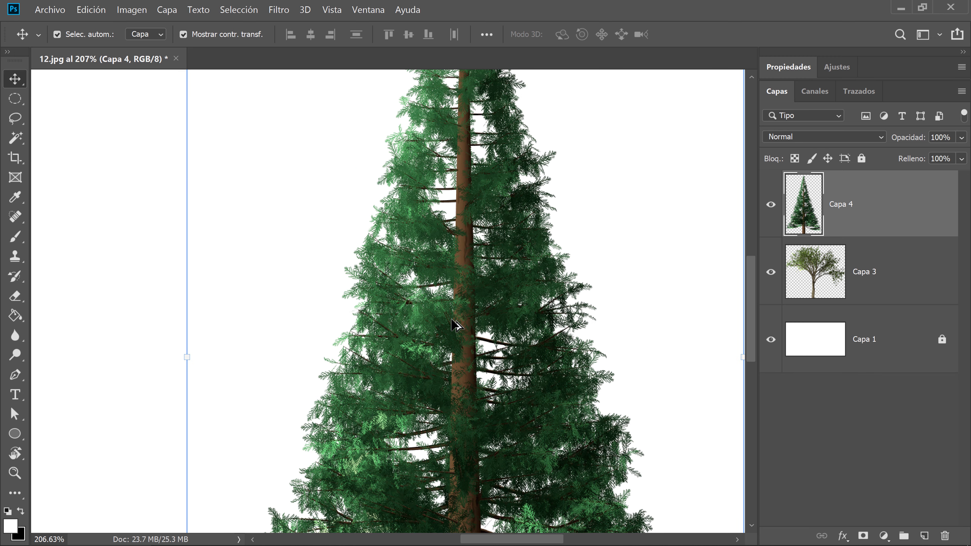
{"action": "scroll", "coordinate": [452, 325], "scroll_direction": "down", "scroll_amount": 4}
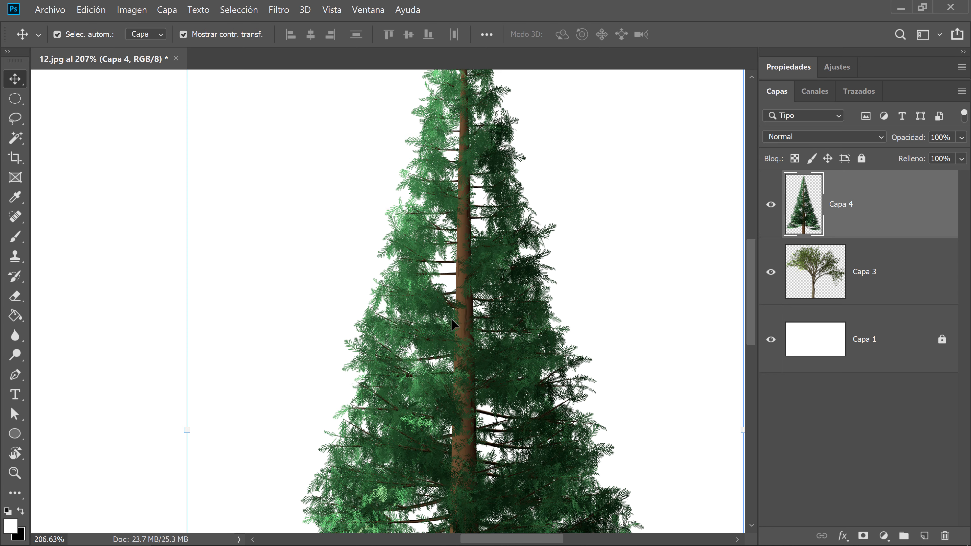
{"action": "scroll", "coordinate": [454, 324], "scroll_direction": "down", "scroll_amount": 2}
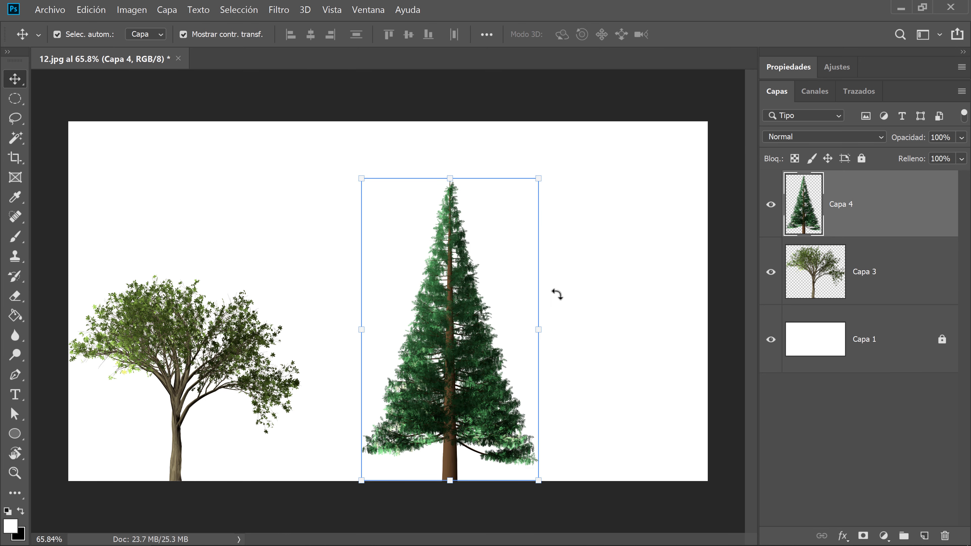
{"action": "left_click", "coordinate": [590, 331]}
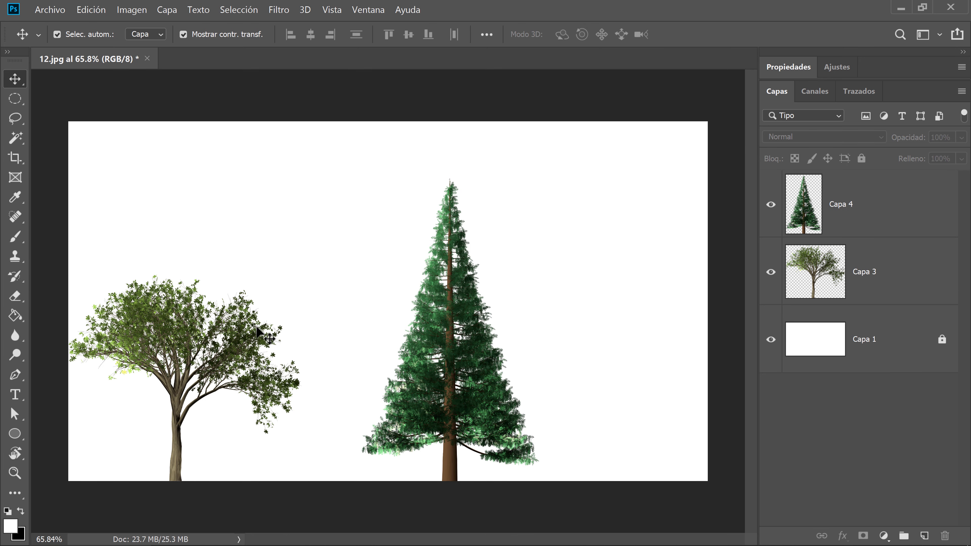